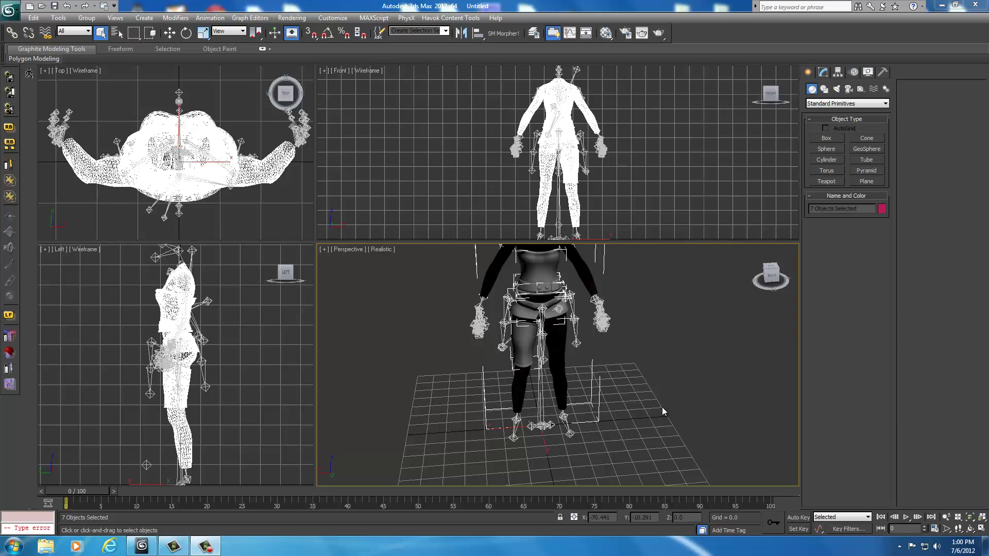
Orbit and pan the Perspective view to see the character from behind and its left side.
right_click(773, 273)
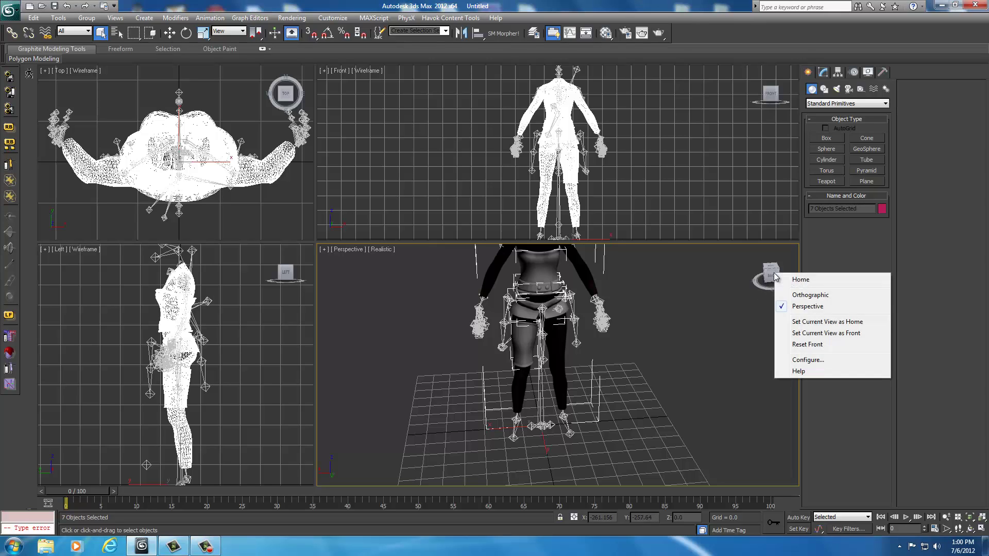
right_click(767, 273)
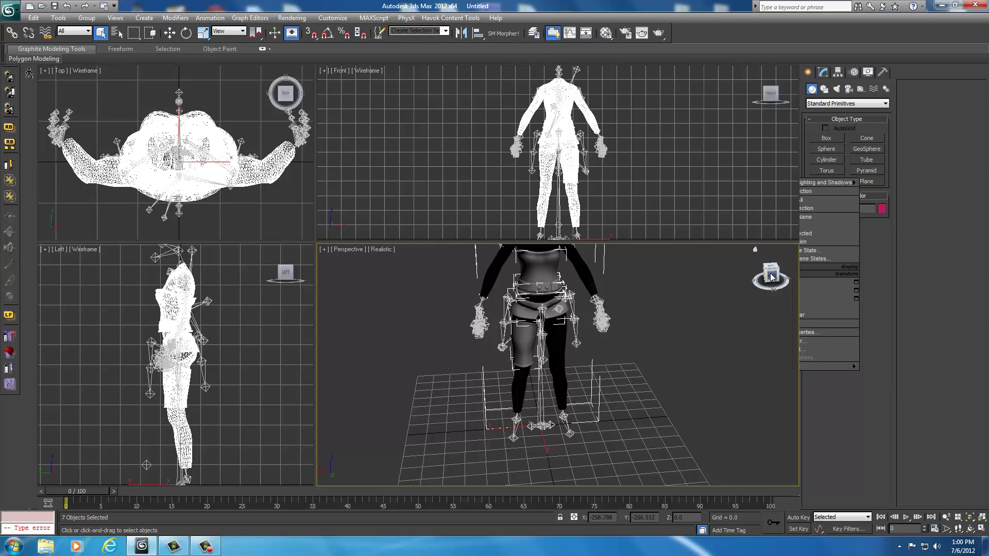
left_click_drag(767, 277, 707, 275)
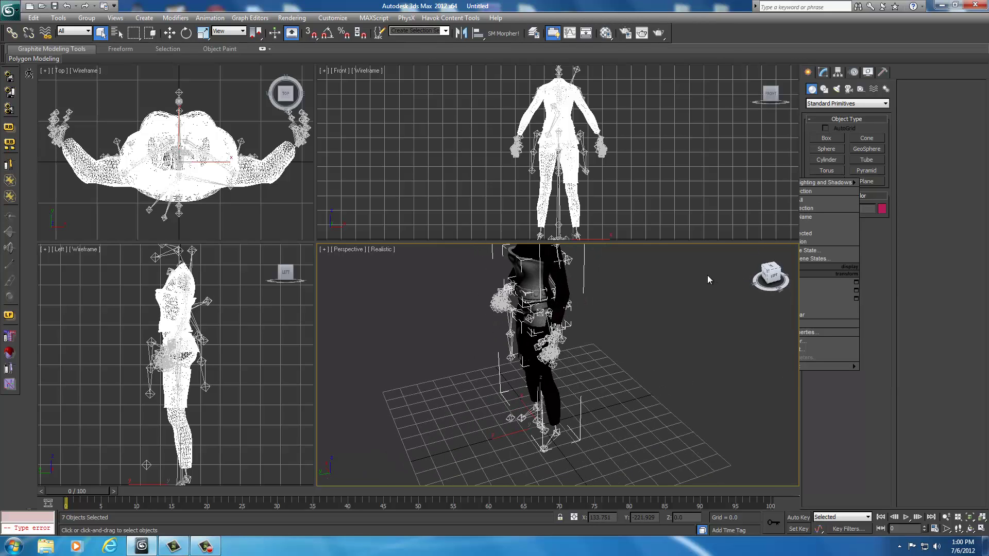
right_click(735, 344)
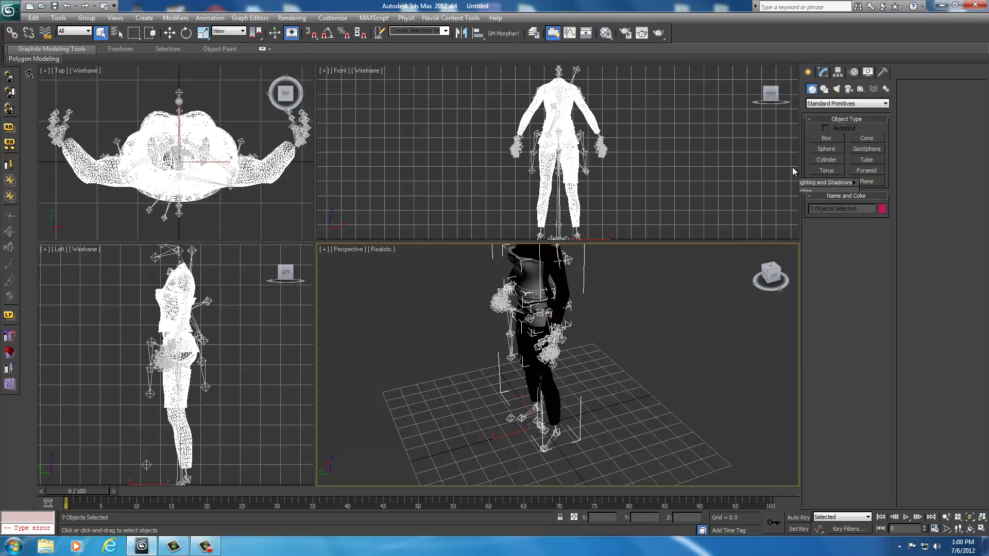
left_click(776, 276)
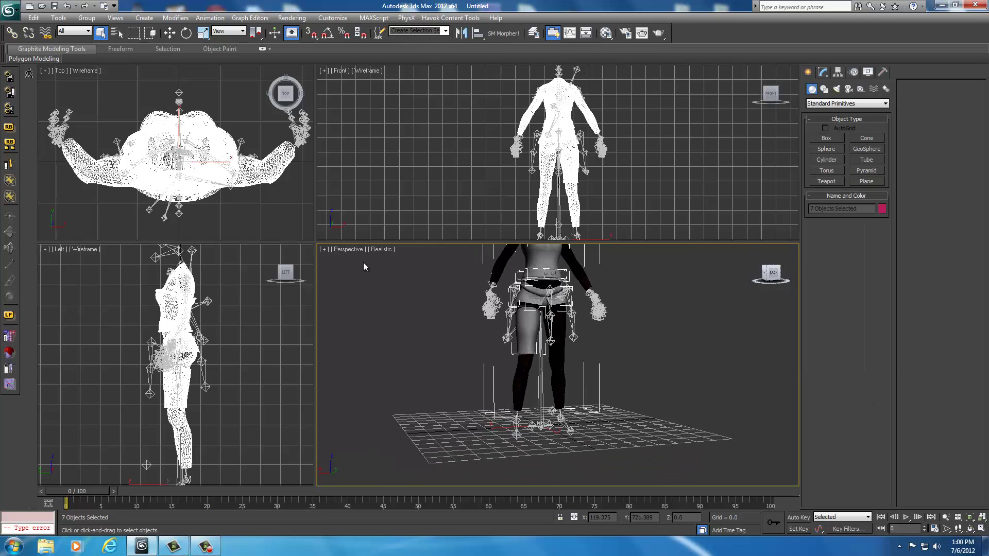
middle_click_drag(364, 265, 335, 272, "alt")
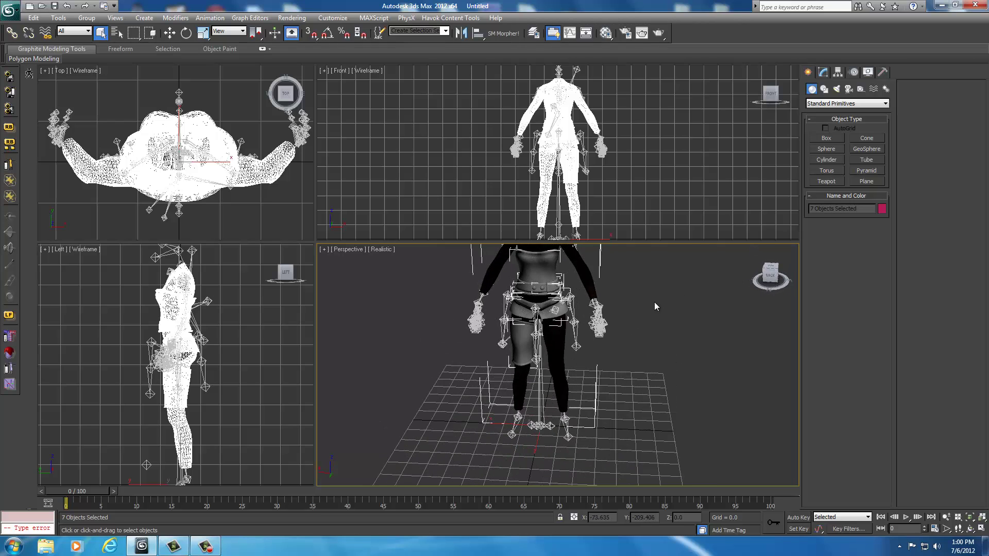
middle_click_drag(653, 308, 643, 334)
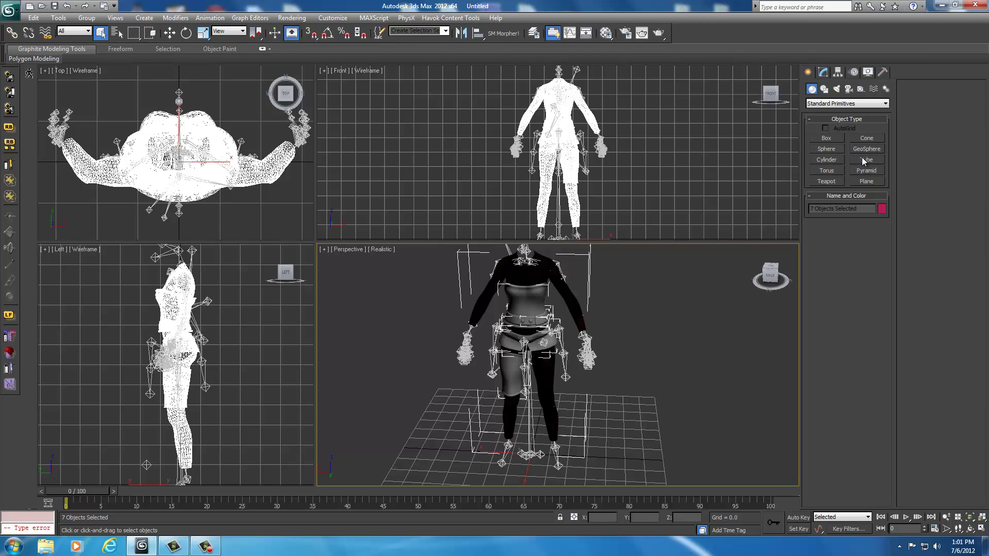
Draw a tube in the Top view with radii 13.55 and 8.609 and height 23.193.
left_click(867, 162)
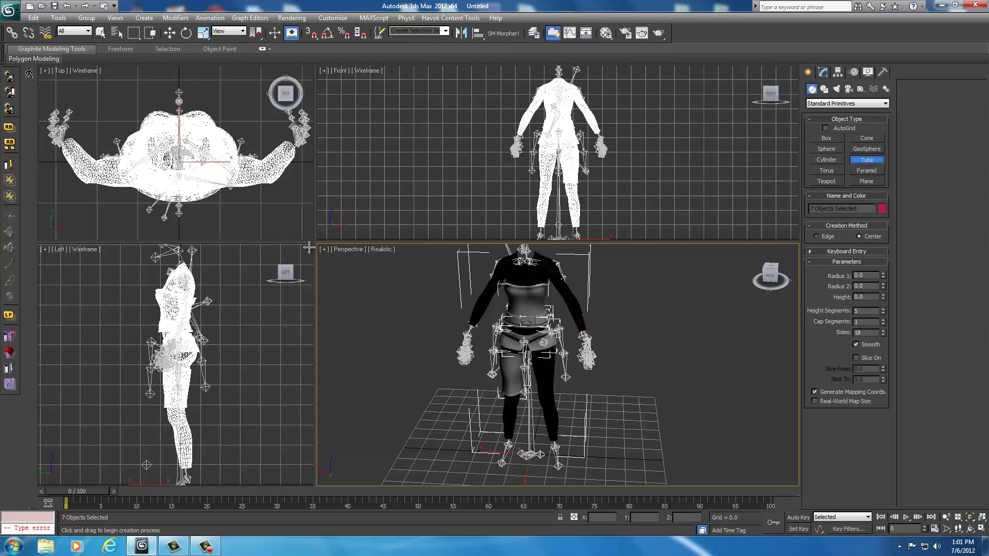
left_click_drag(316, 242, 451, 278)
scroll(309, 200, "down", 8)
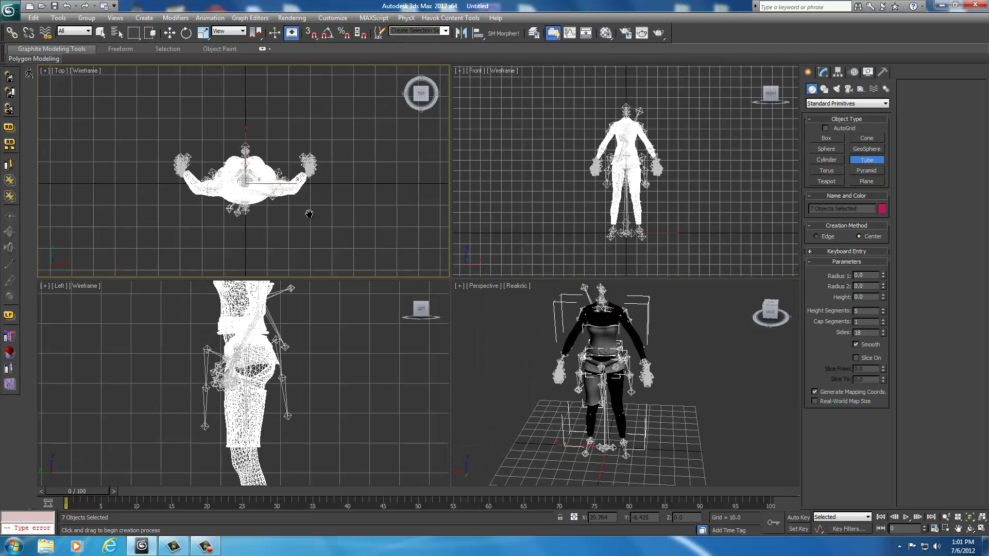
middle_click_drag(302, 312, 359, 326)
middle_click_drag(306, 138, 308, 162)
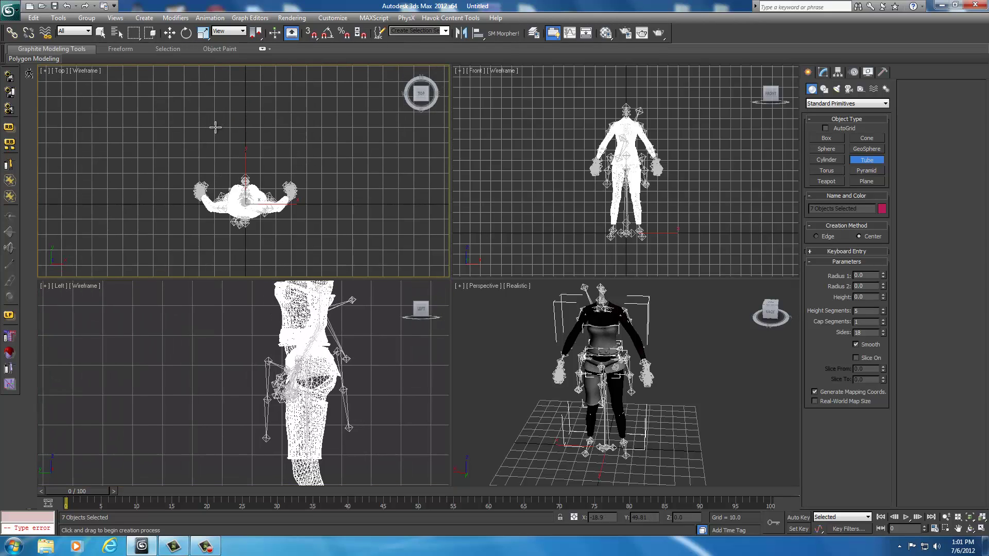
left_click_drag(214, 126, 228, 140)
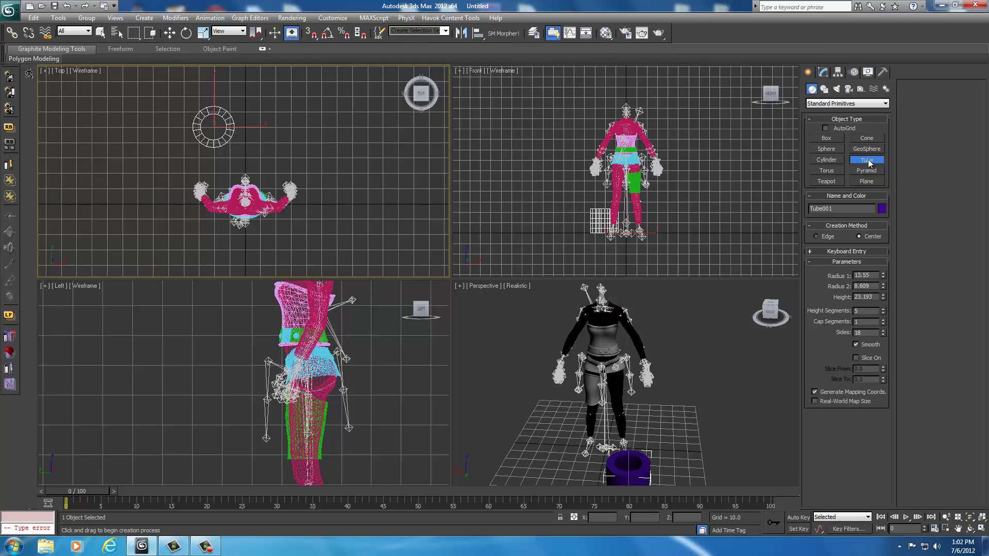
Finish the tube and convert Tube001 to an Editable Mesh from its quad menu.
right_click(325, 172)
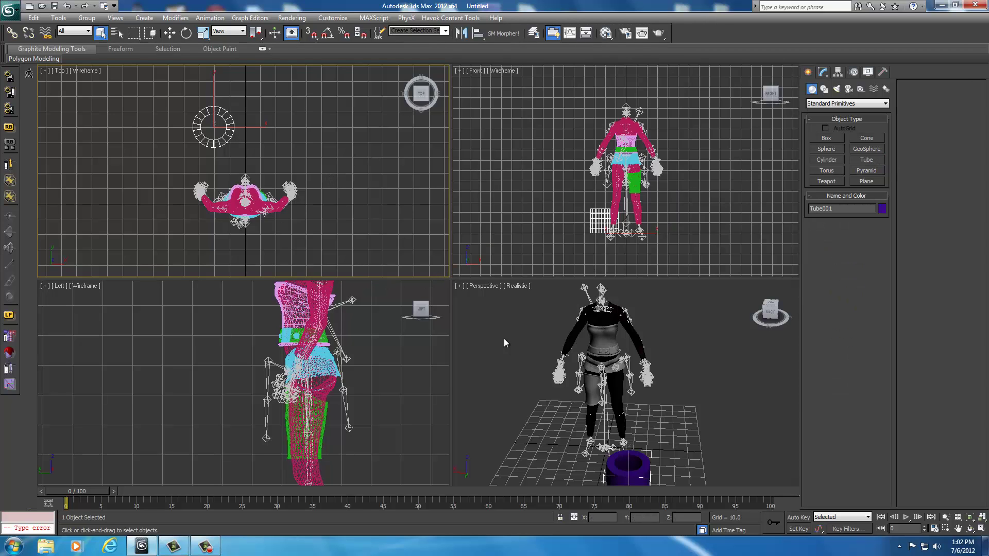
left_click_drag(451, 280, 328, 222)
scroll(435, 329, "up", 6)
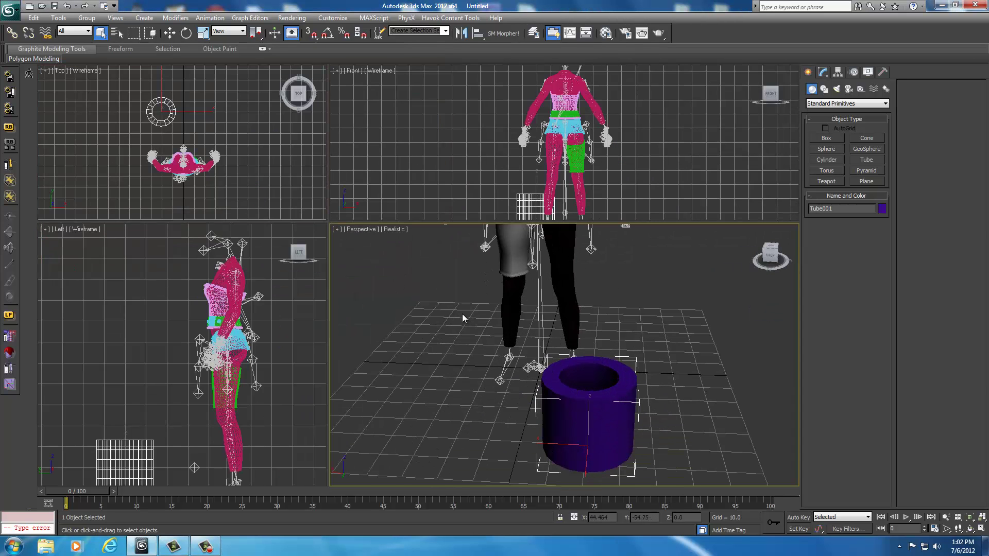
right_click(580, 423)
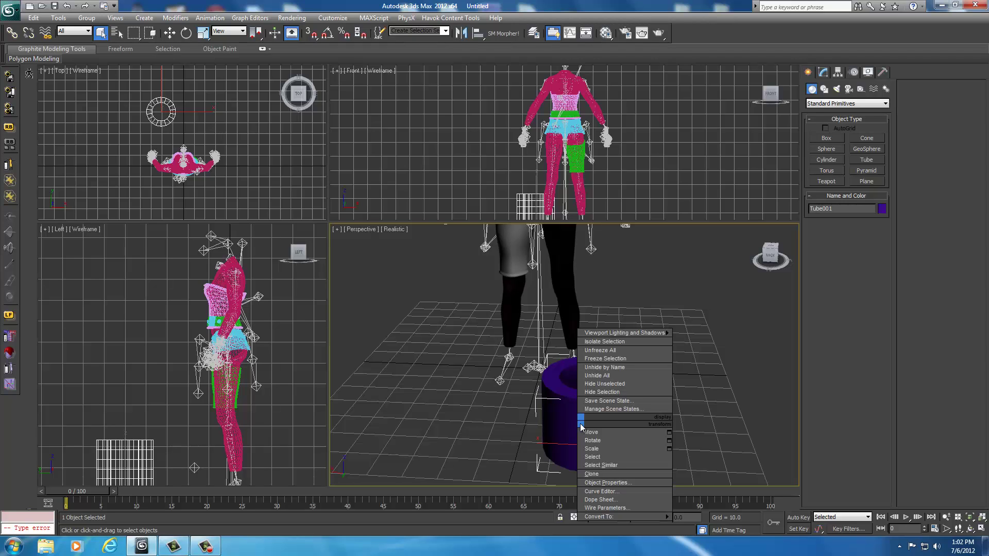
mouse_move(592, 517)
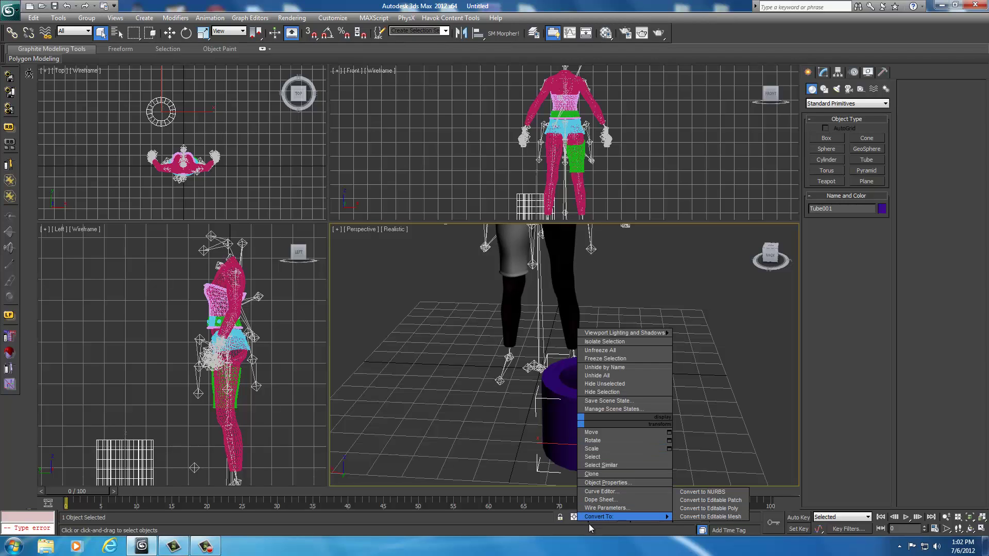
left_click(701, 517)
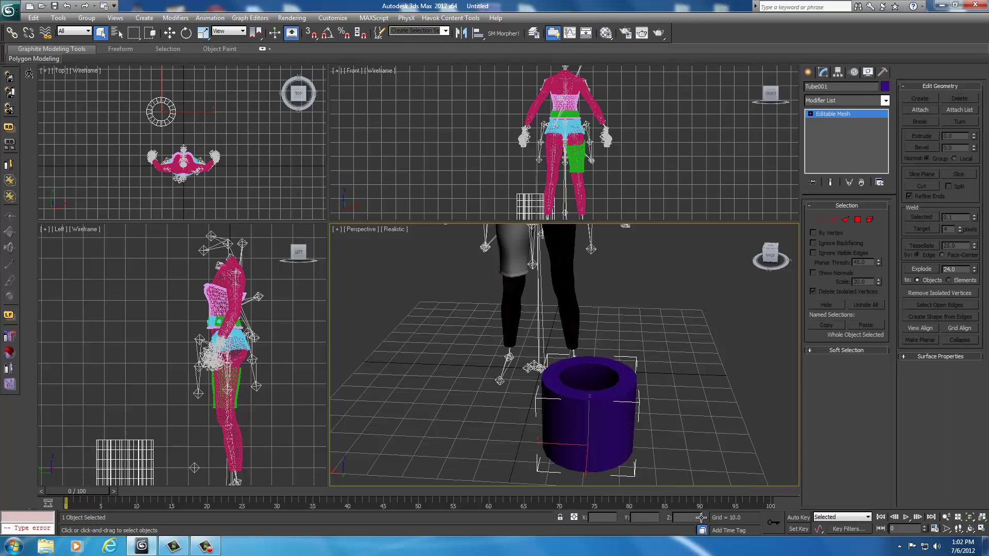
Add an Unwrap UVW modifier to Tube001 and zoom the Top view to fit it.
left_click(886, 101)
scroll(842, 453, "down", 14)
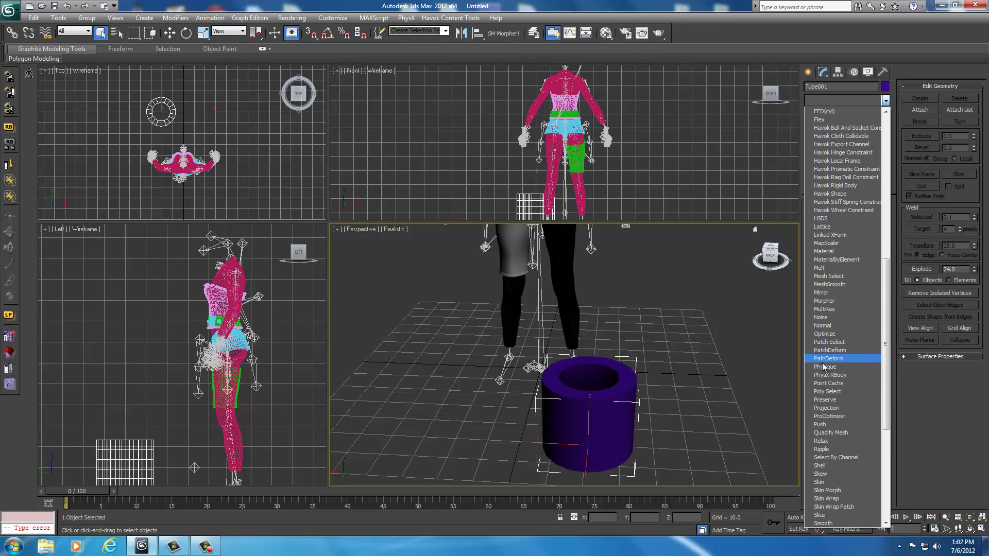
scroll(825, 487, "down", 8)
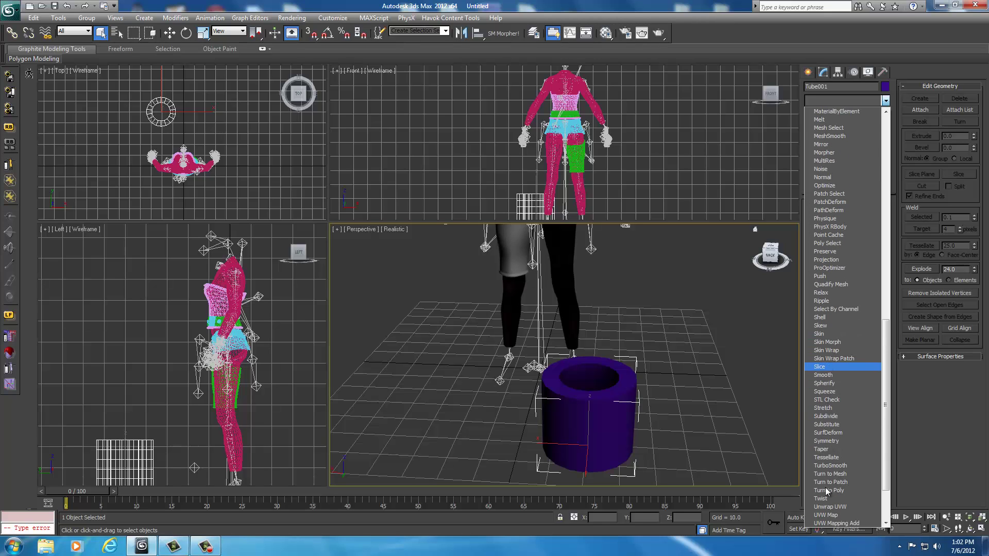
scroll(825, 487, "down", 2)
left_click(831, 436)
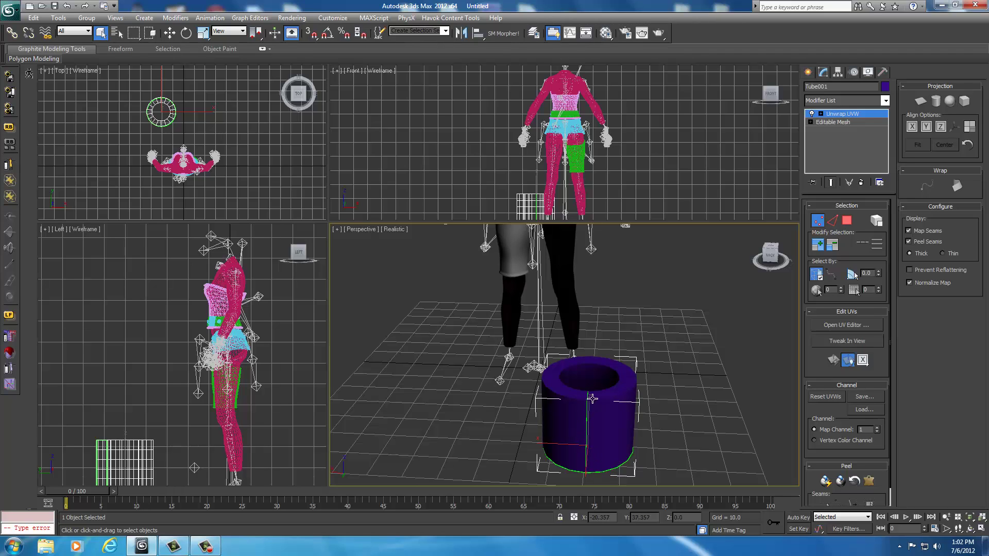
key("z")
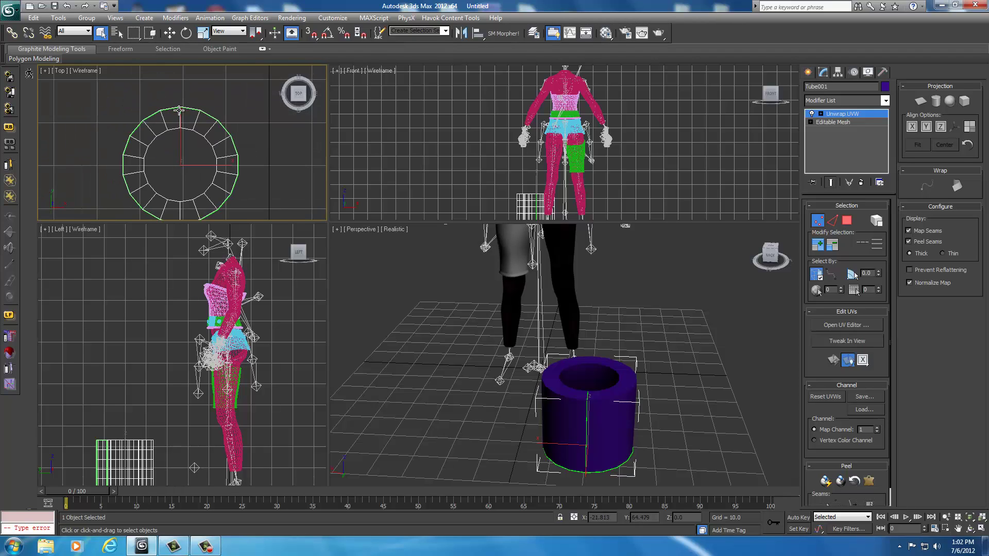
scroll(188, 141, "down", 5)
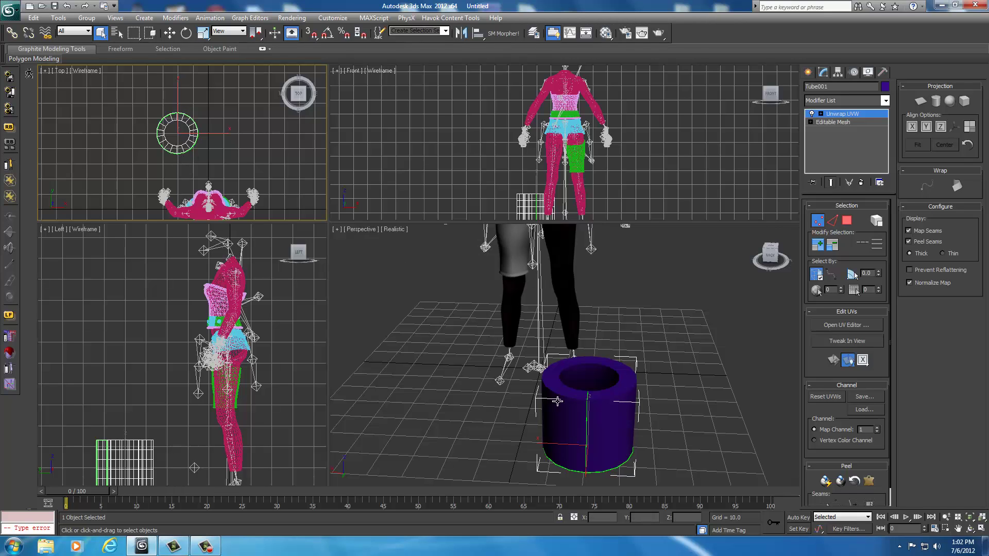
Orbit and pan the Perspective view to an angled look into the tube.
left_click(767, 253)
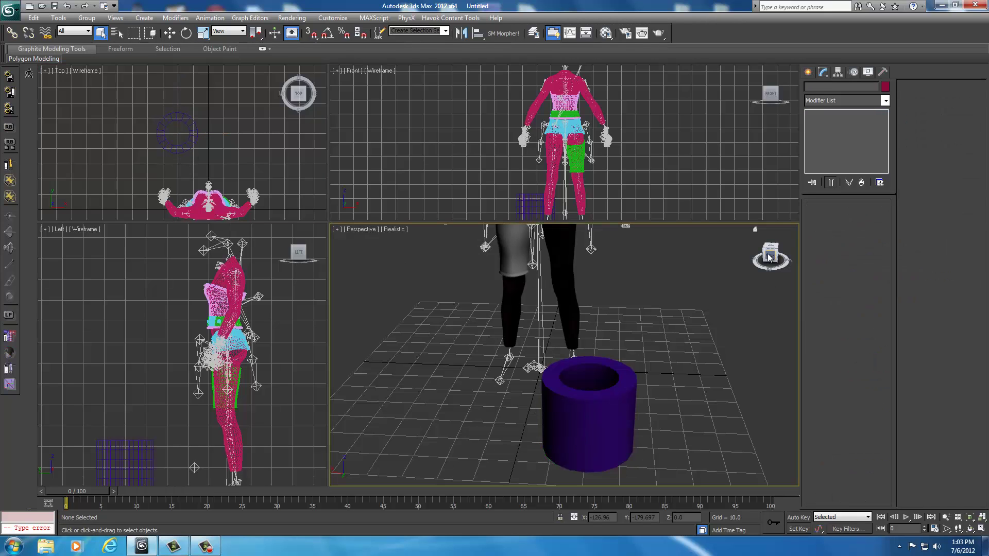
left_click_drag(767, 254, 676, 345)
scroll(676, 344, "up", 5)
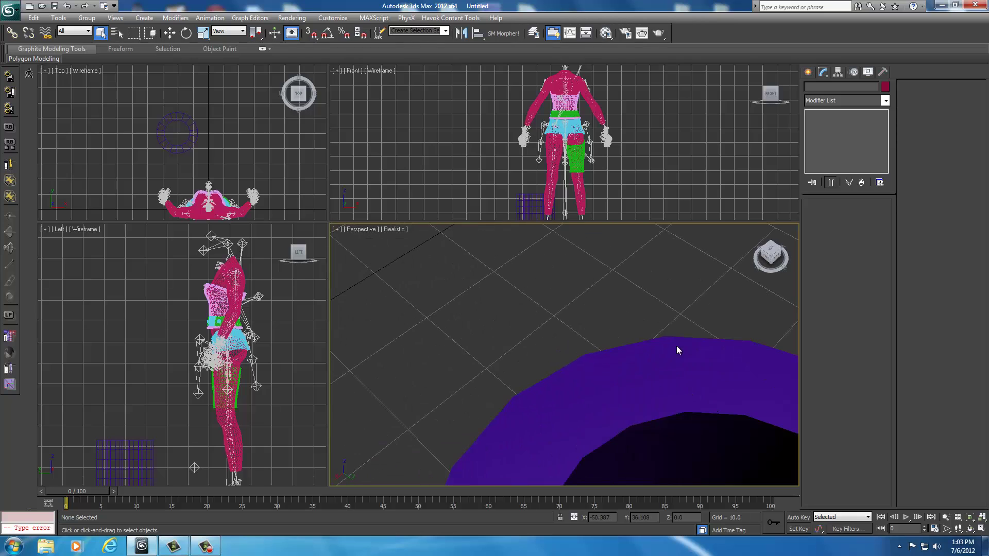
scroll(627, 278, "down", 3)
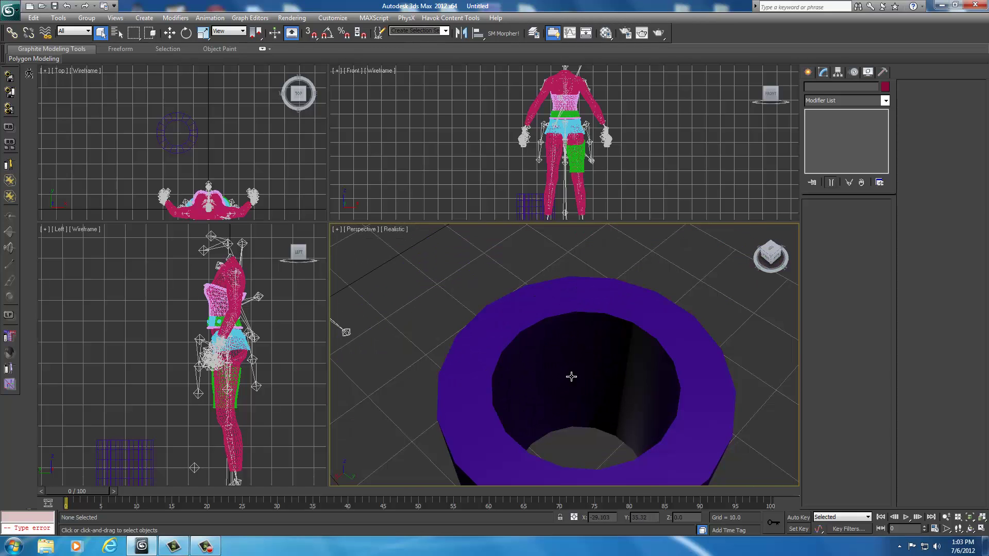
left_click_drag(768, 259, 732, 251)
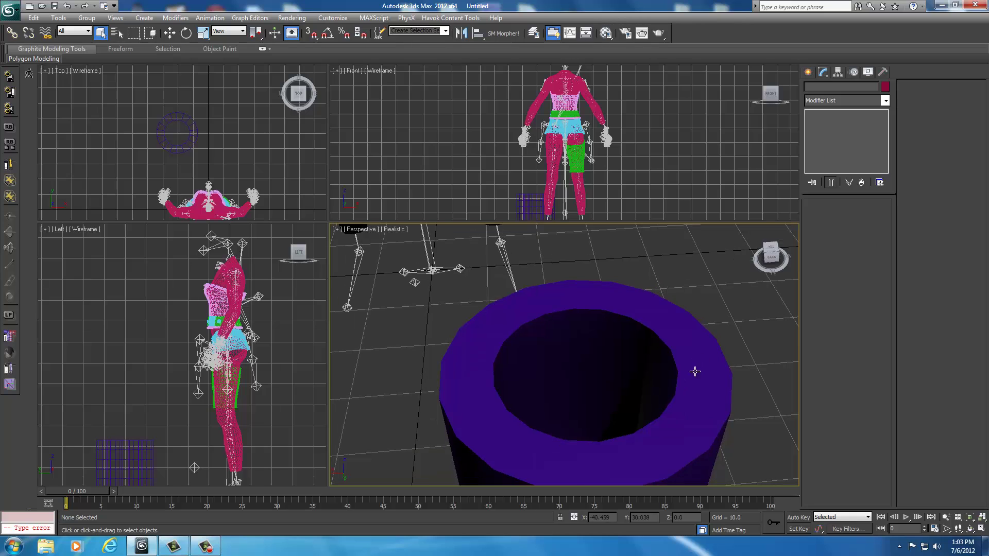
left_click(771, 259)
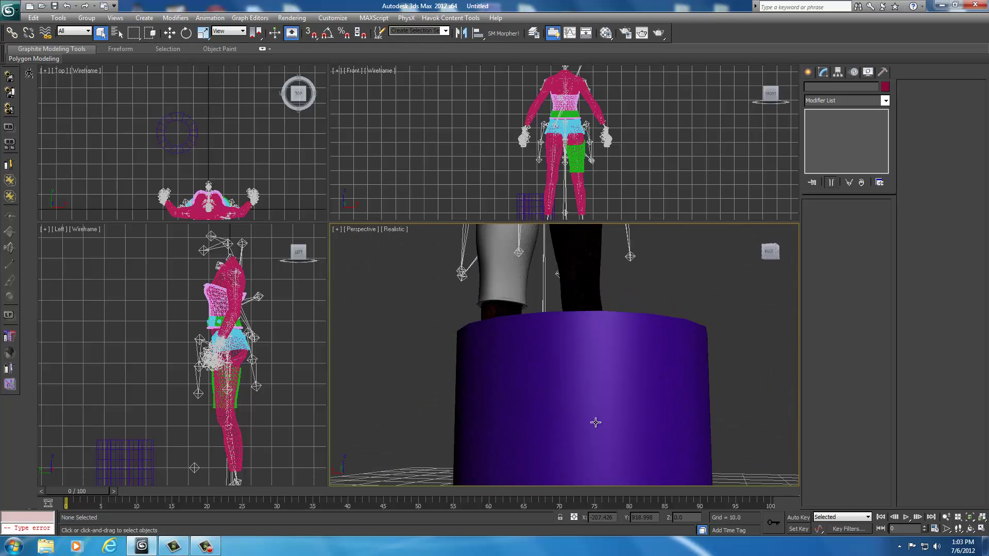
left_click(771, 251)
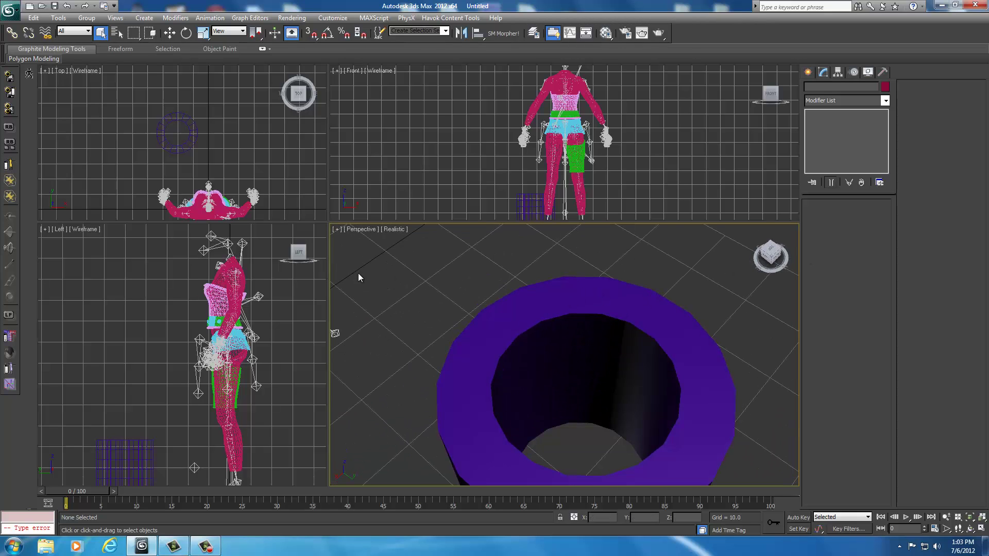
scroll(525, 316, "down", 5)
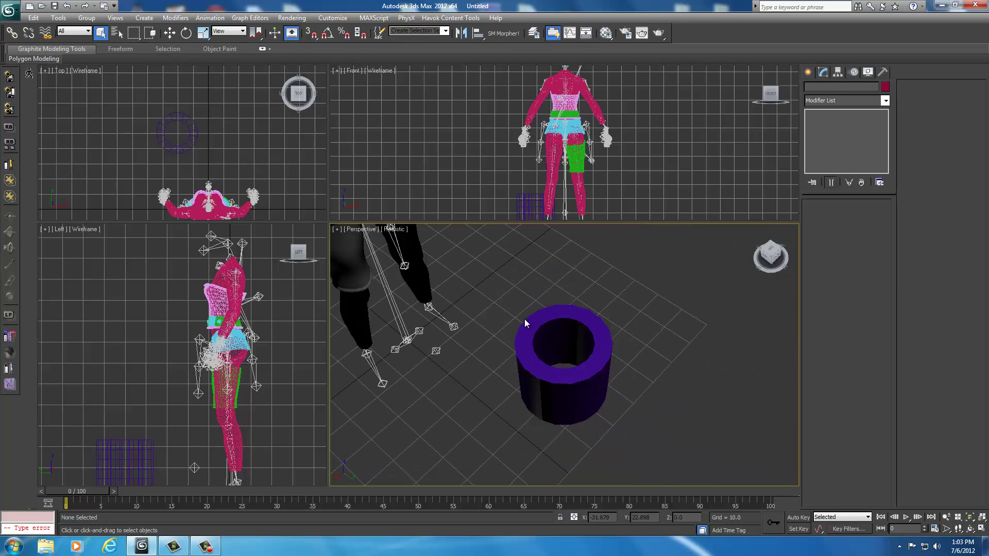
middle_click_drag(472, 282, 521, 324)
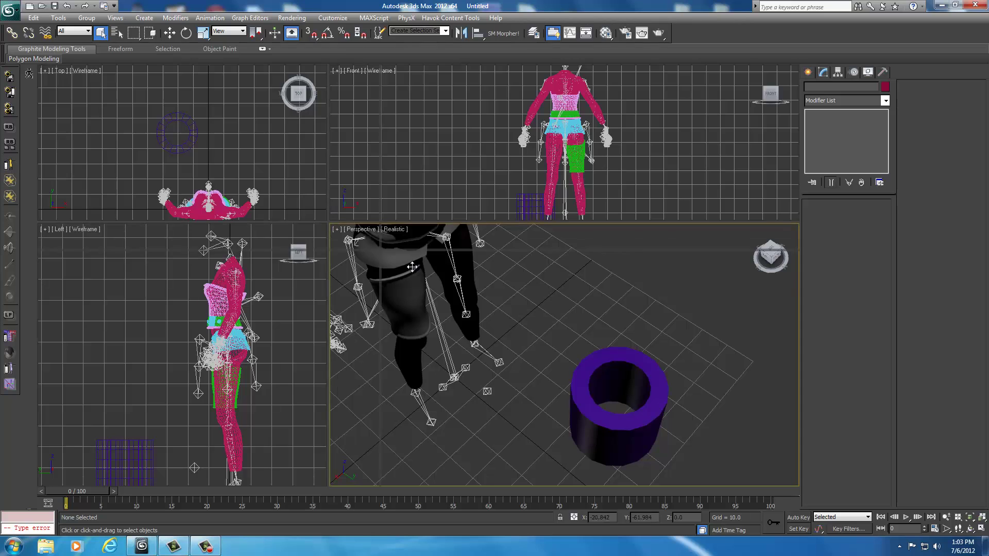
Enlarge the Top viewport in the layout and zoom in on the tube ring.
left_click_drag(329, 225, 444, 289)
middle_click(337, 216)
scroll(336, 216, "up", 2)
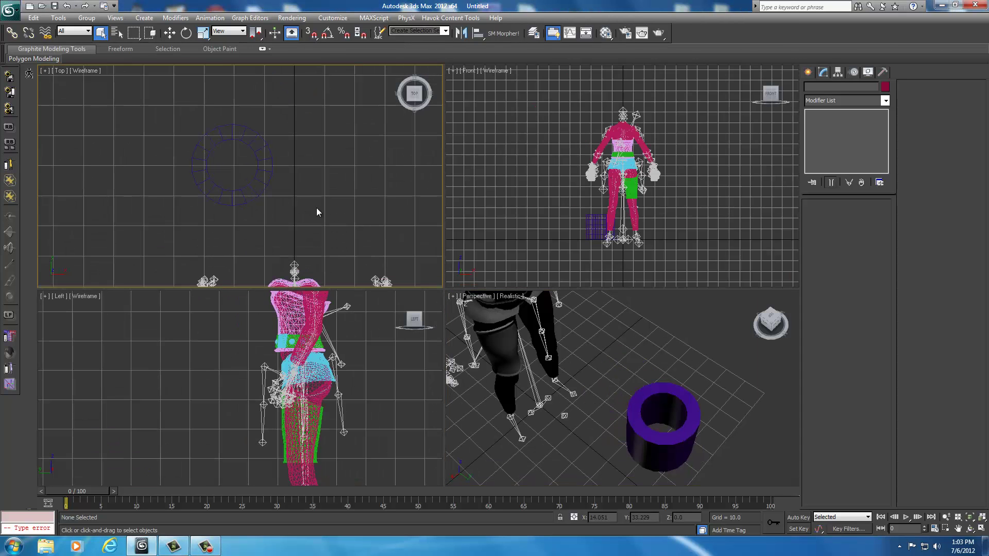
Collapse Tube001 and its Unwrap UVW modifier into an Editable Poly.
left_click(253, 189)
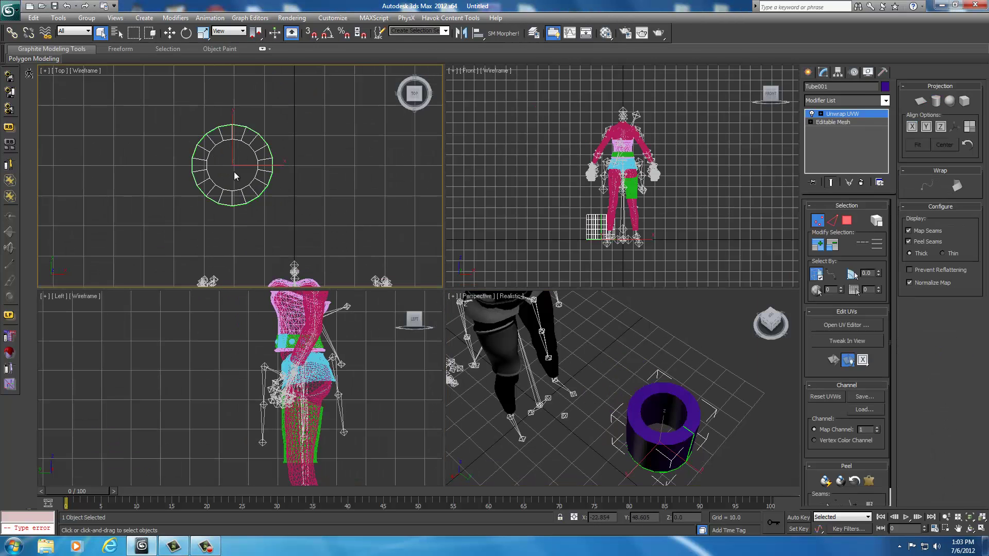
right_click(254, 189)
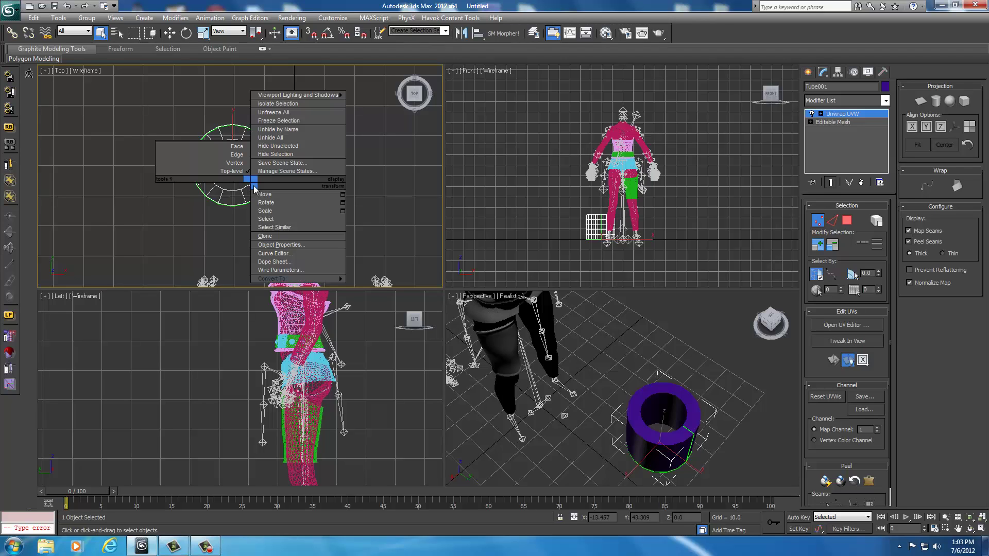
mouse_move(284, 279)
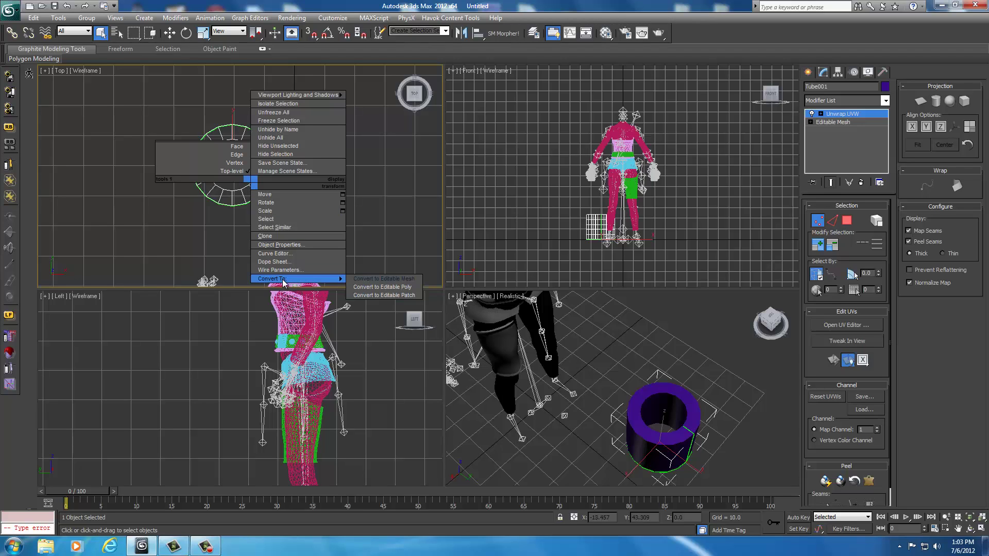
left_click(369, 286)
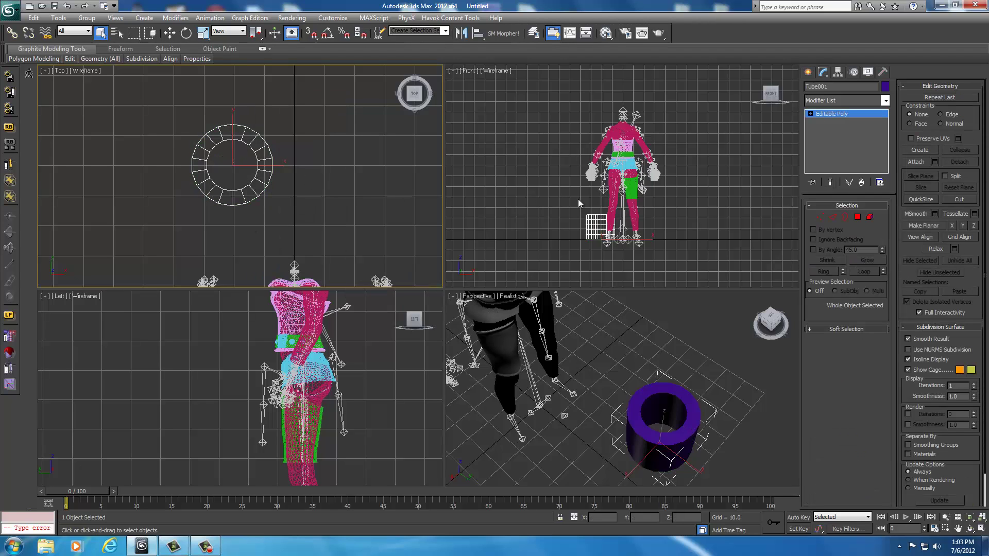
In Polygon mode, select and delete half of the tube's polygons.
left_click(859, 217)
left_click_drag(273, 110, 237, 233)
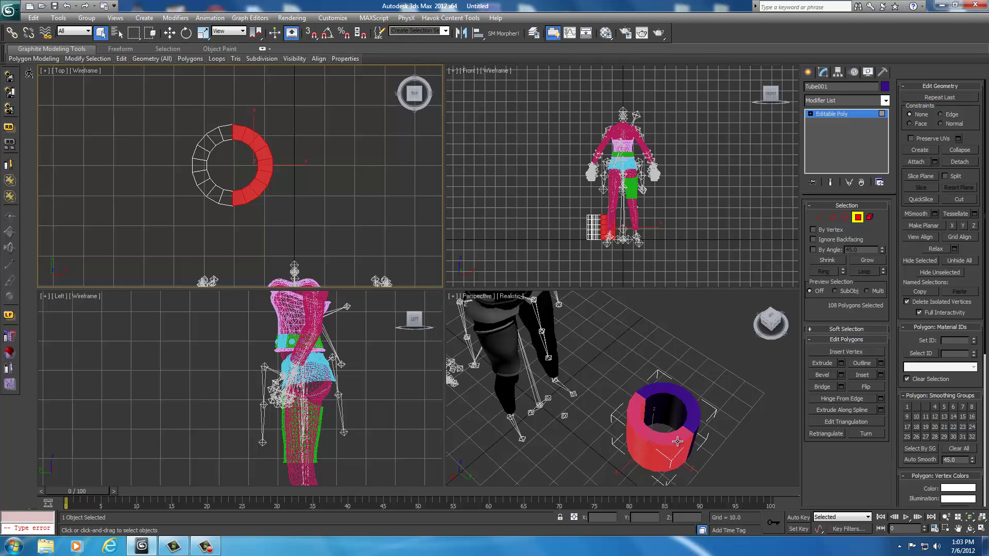
key("Delete")
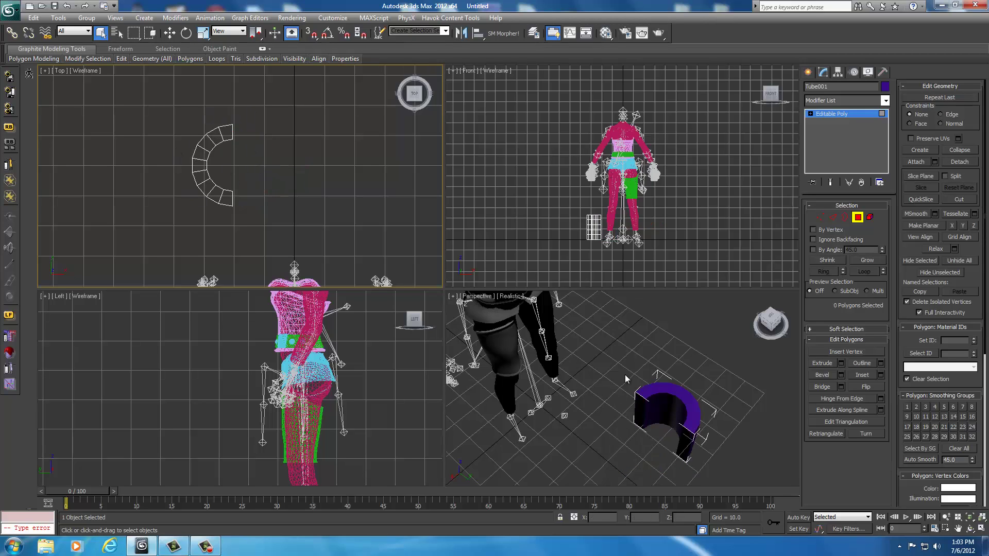
Orbit and zoom the Perspective view to inspect the remaining C-shaped half-ring.
left_click(773, 325)
left_click_drag(772, 324, 741, 377)
scroll(721, 375, "up", 5)
scroll(694, 371, "up", 4)
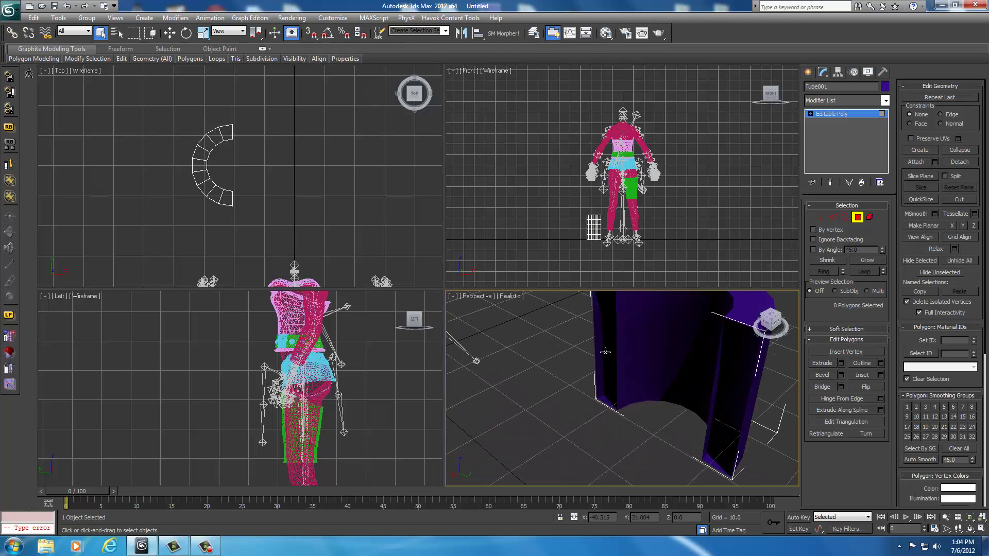
middle_click_drag(663, 379, 644, 408)
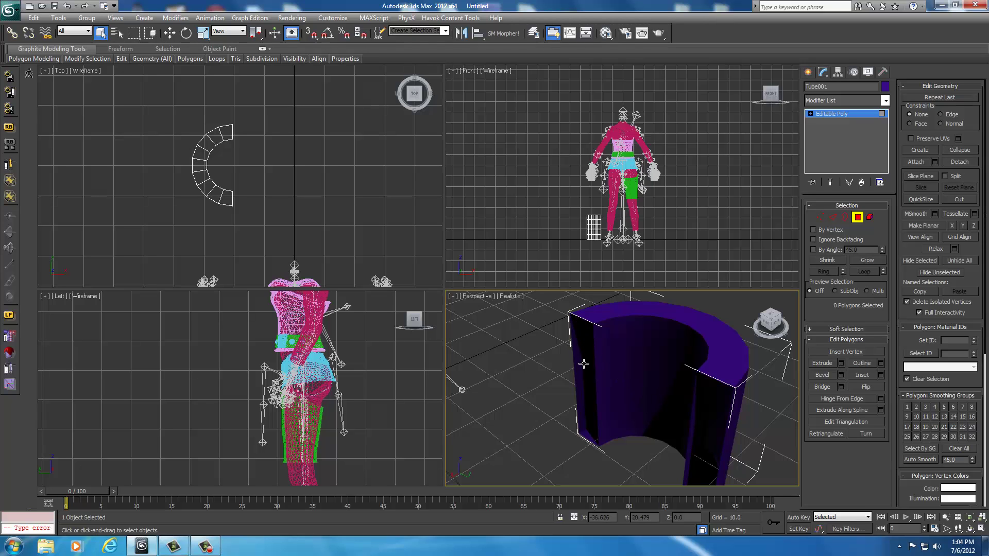
scroll(268, 163, "up", 5)
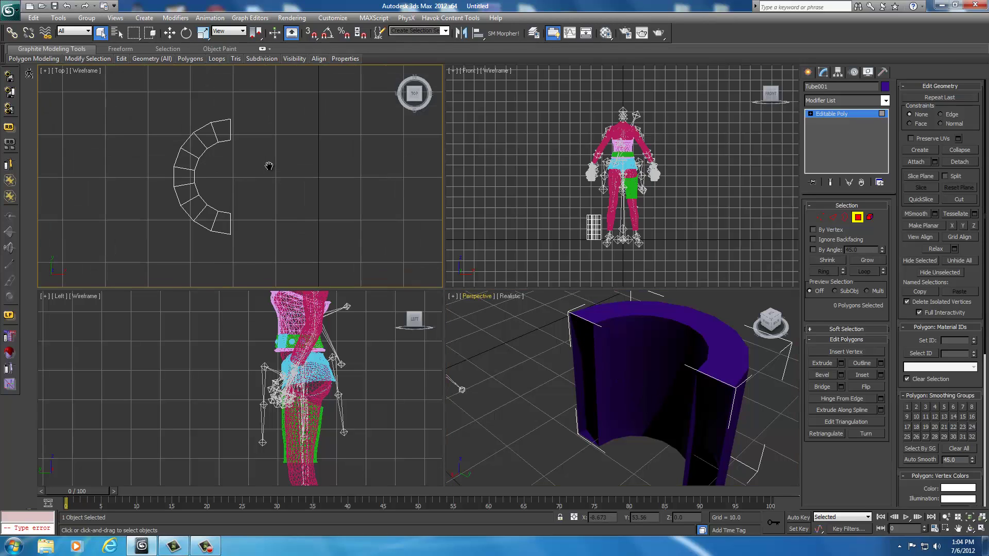
In Vertex mode, select the vertices at the half-ring's upper end.
left_click(821, 218)
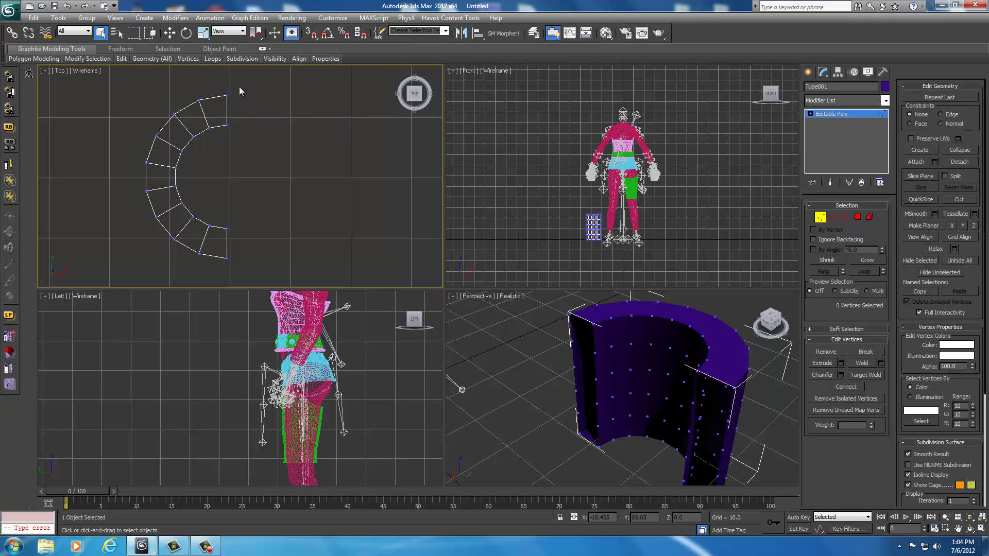
left_click_drag(239, 88, 225, 152)
left_click_drag(222, 133, 221, 149)
middle_click_drag(644, 341, 660, 338, "alt")
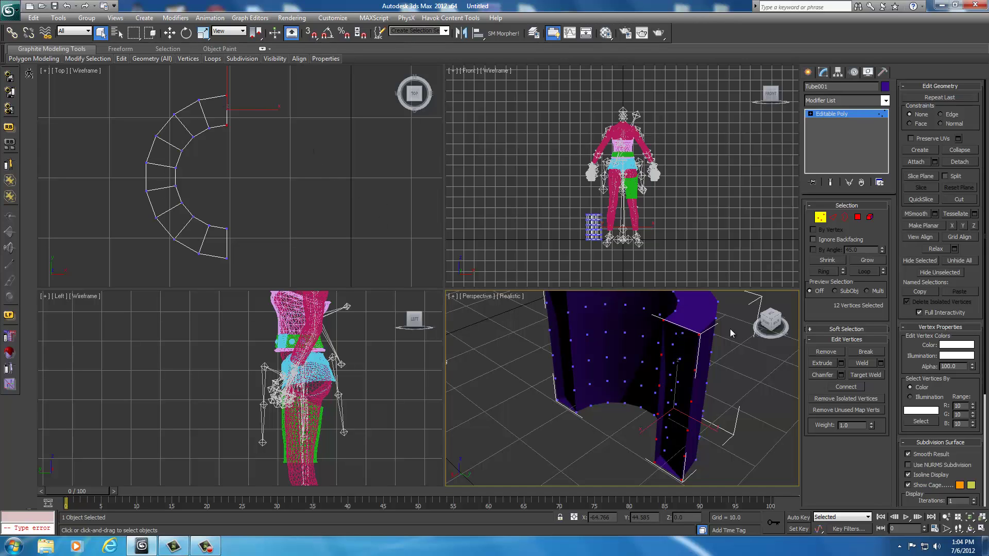
Set the weld threshold to 5.0 in the Weld settings.
left_click(881, 363)
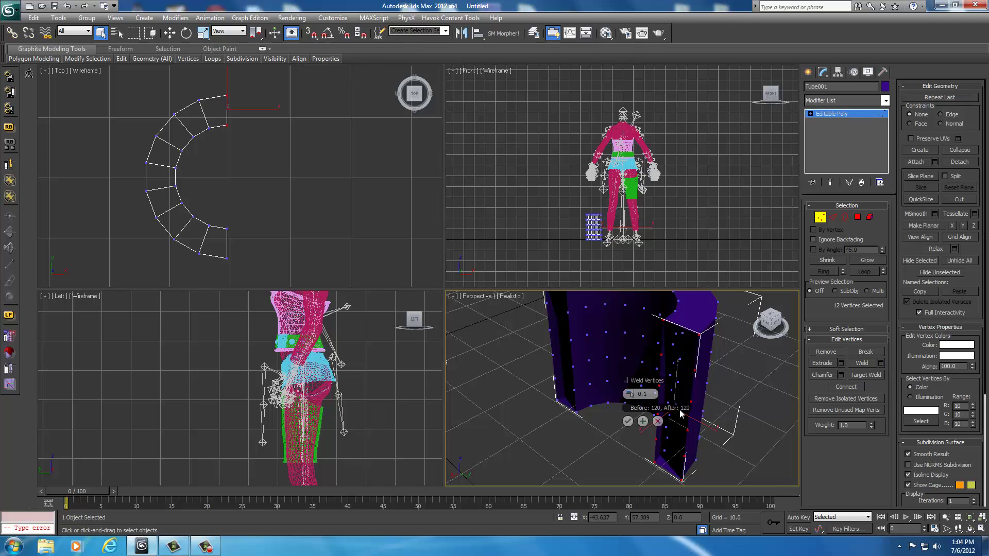
left_click_drag(648, 395, 637, 394)
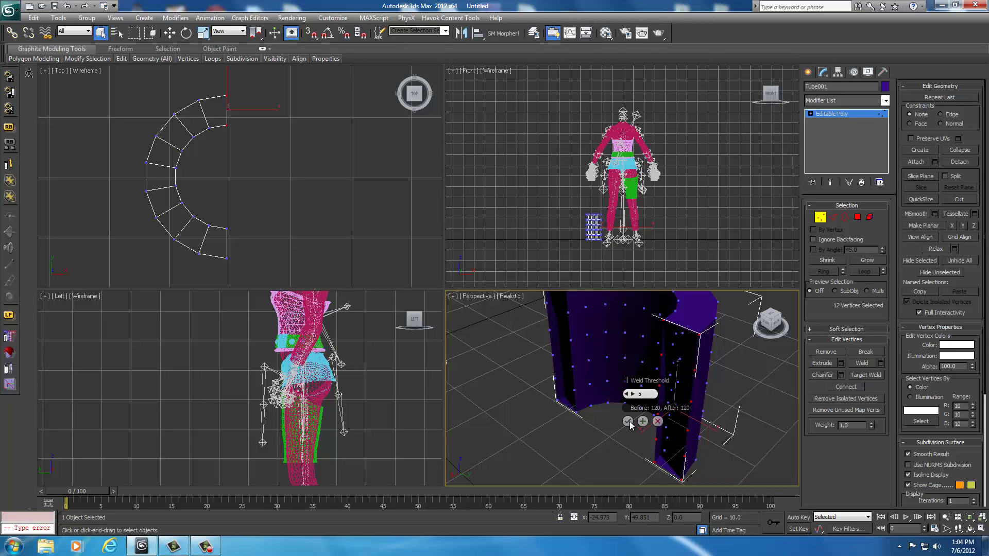
key("Return")
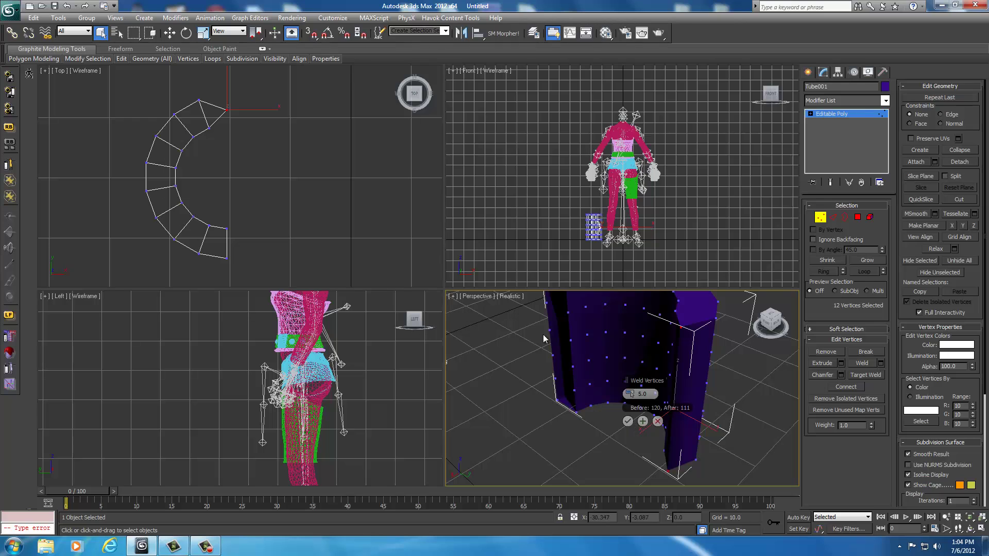
middle_click_drag(618, 395, 554, 344)
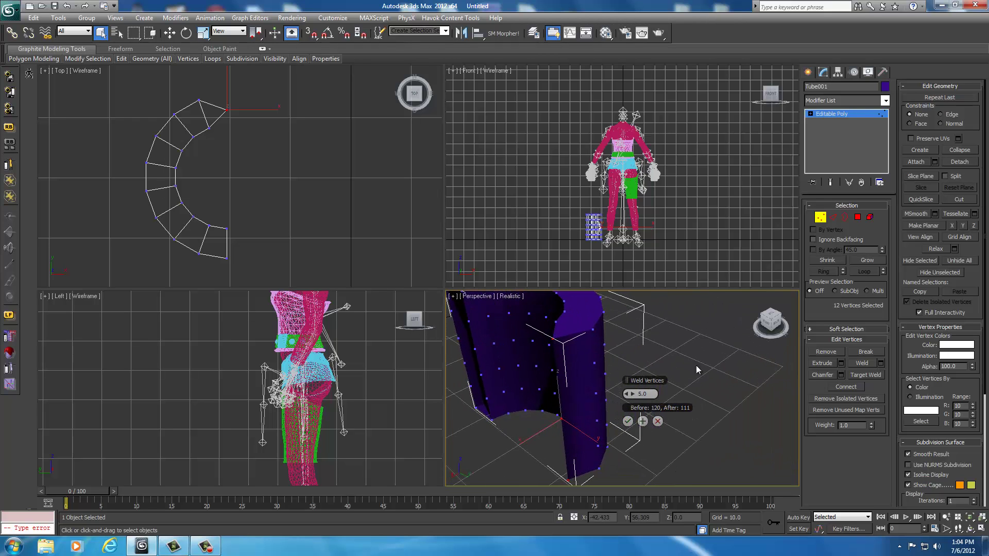
left_click(775, 325)
middle_click_drag(452, 317, 424, 280, "alt")
Weld the upper-end and lower-end vertices of the half-ring into single points.
left_click(242, 223)
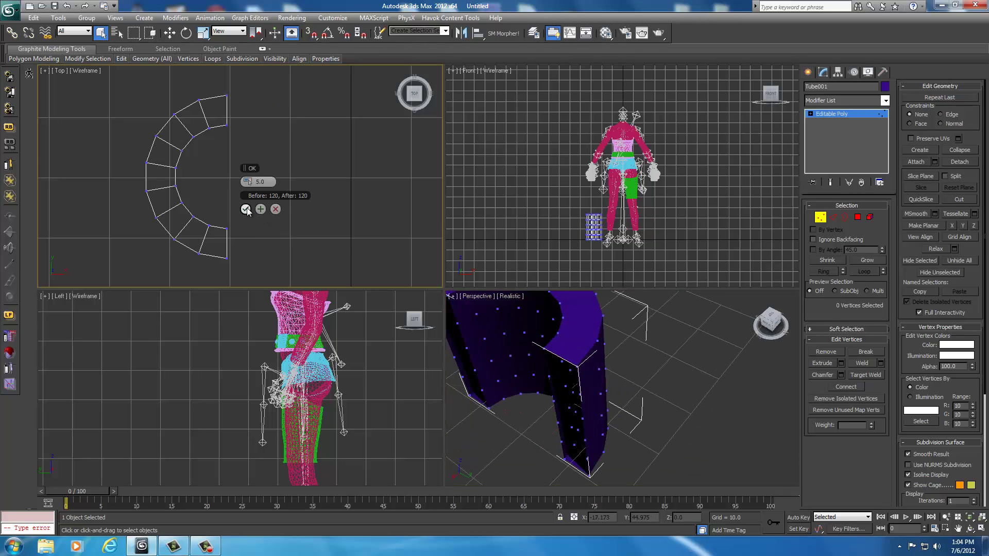
left_click(246, 209)
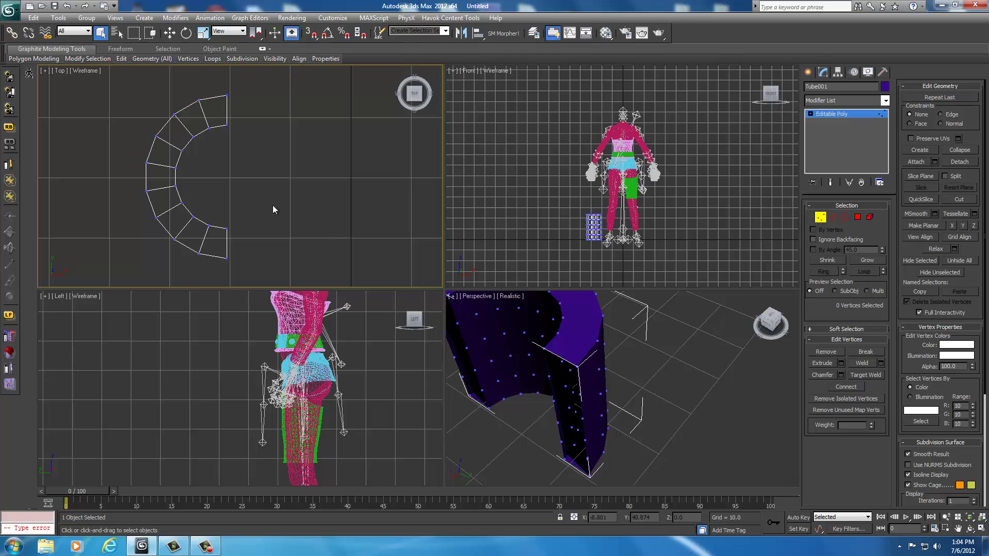
left_click_drag(222, 147, 223, 149)
left_click(861, 363)
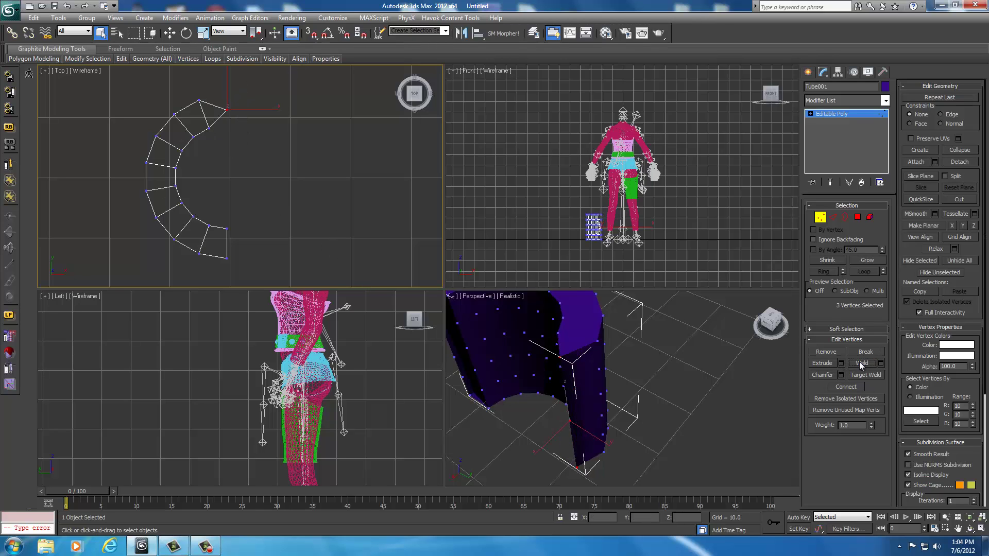
left_click(298, 179)
left_click_drag(221, 271, 220, 274)
left_click(861, 364)
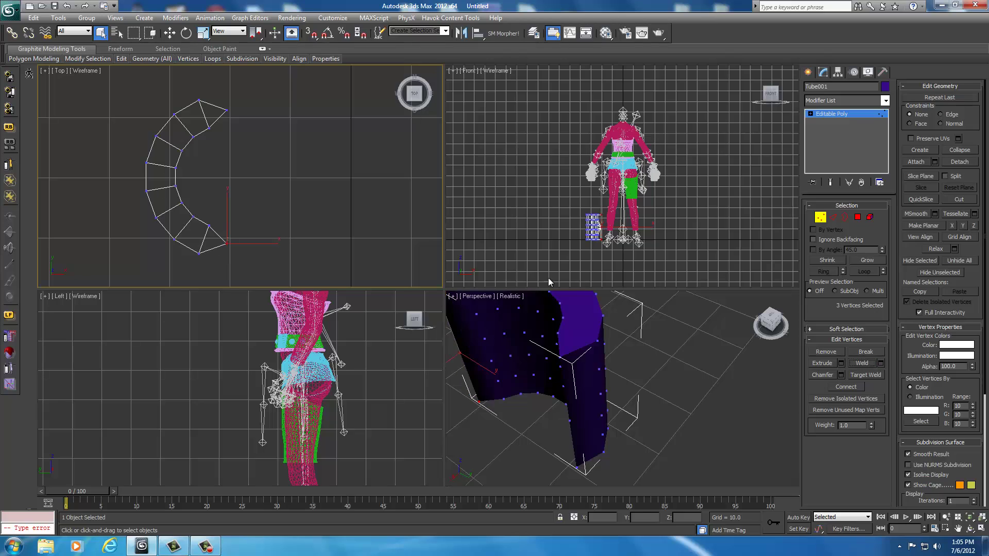
left_click(277, 228)
left_click(767, 321)
left_click(767, 322)
middle_click_drag(453, 312, 737, 324, "alt")
middle_click_drag(638, 324, 642, 353)
left_click(857, 218)
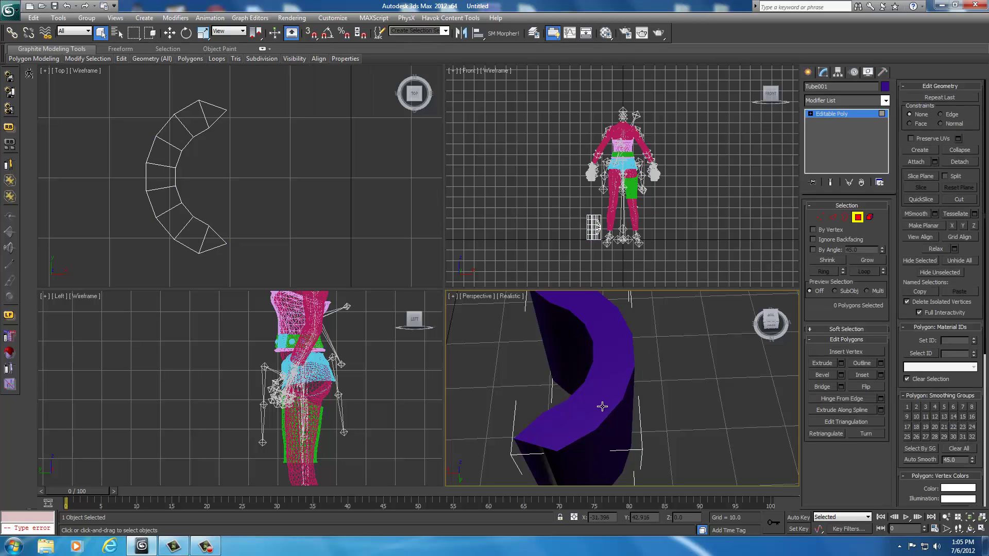
left_click(549, 431)
left_click(550, 431, "ctrl")
left_click(579, 410, "ctrl")
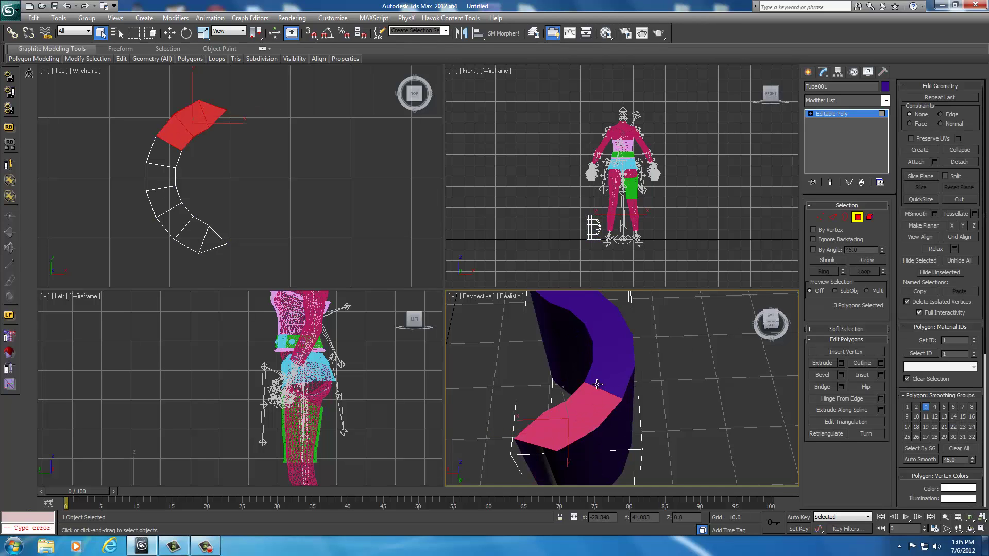
left_click(600, 379, "ctrl")
left_click(604, 350, "ctrl")
left_click(601, 328, "ctrl")
left_click(589, 308, "ctrl")
left_click(563, 297, "ctrl")
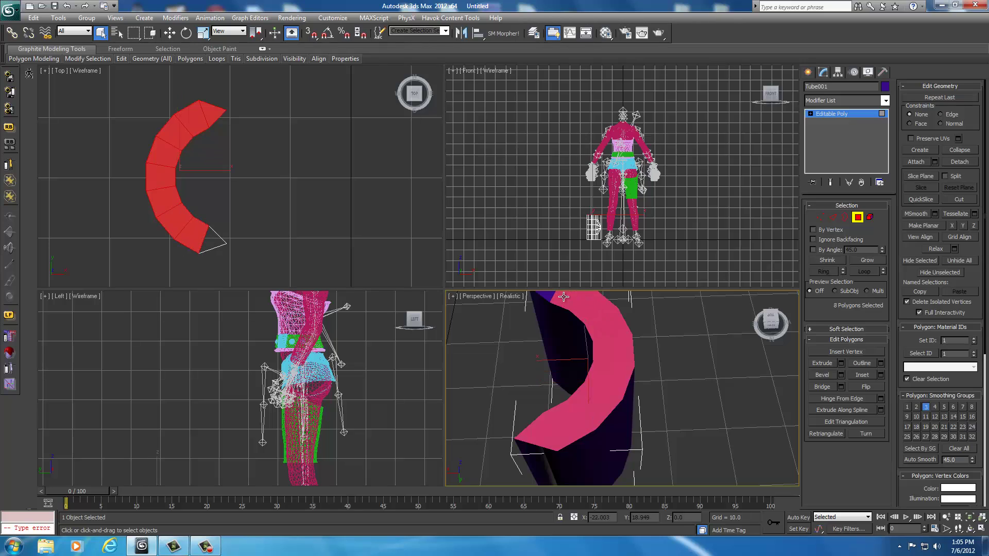
mouse_move(563, 297)
middle_mouse_down("alt")
mouse_move(608, 316)
mouse_move(556, 297)
middle_mouse_up("alt")
left_click(555, 297, "ctrl")
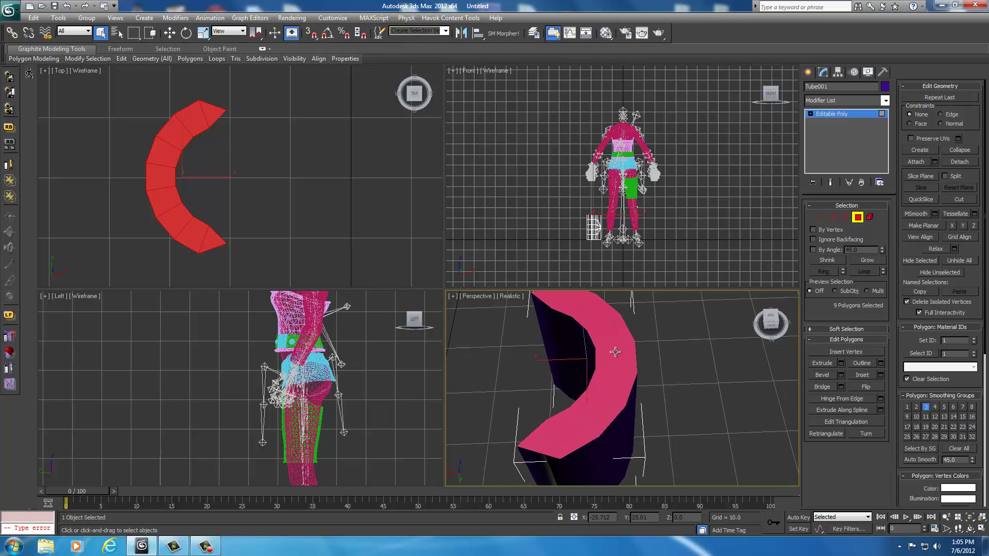
left_click(673, 367)
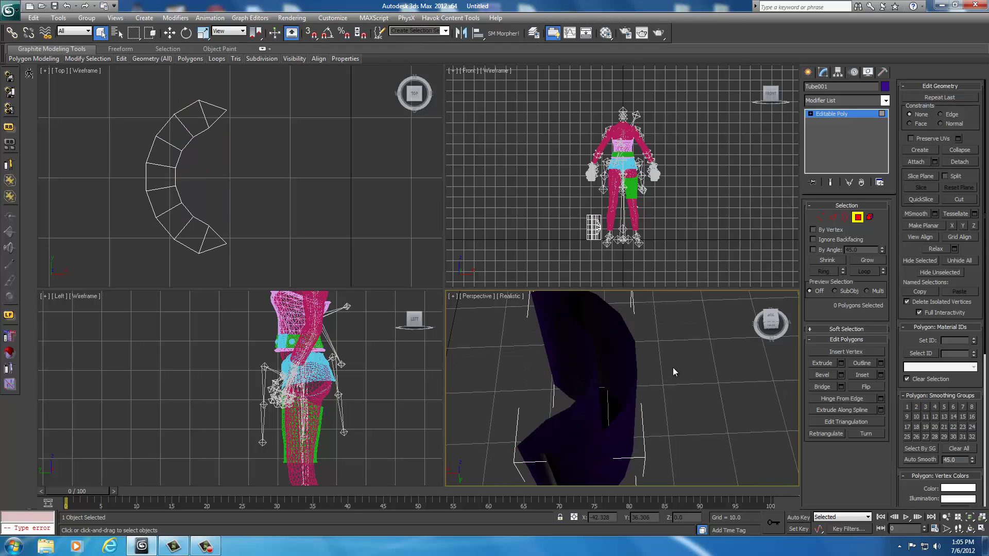
Trial-weld the tube's top row of vertices into one point, then undo it.
left_click(820, 218)
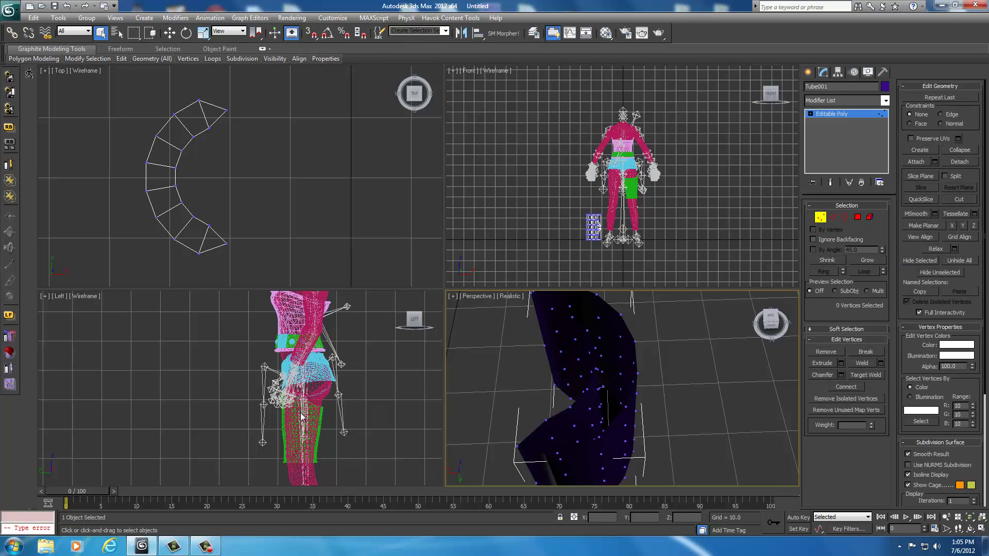
middle_click_drag(343, 458, 361, 342)
middle_click_drag(256, 414, 316, 375)
scroll(329, 366, "up", 5)
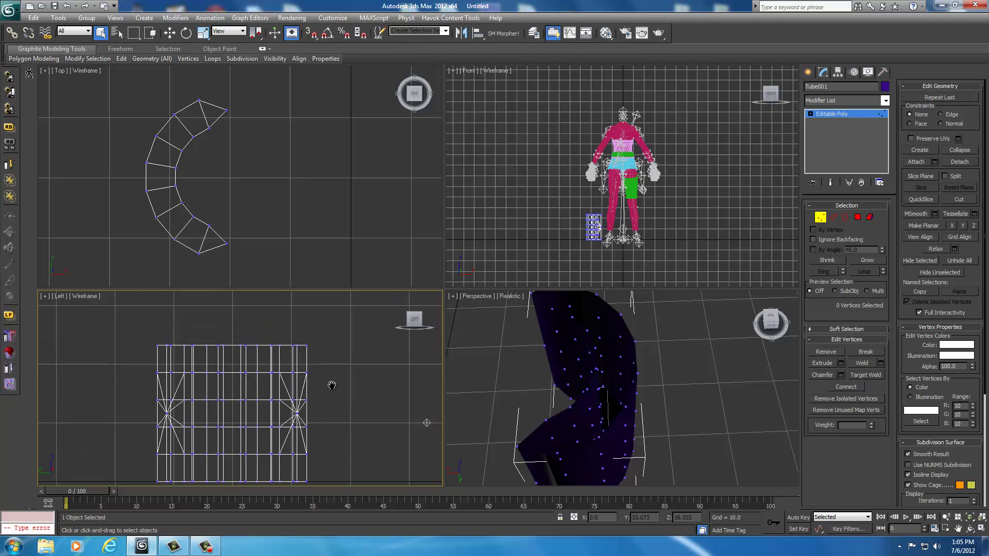
left_click_drag(103, 314, 346, 338)
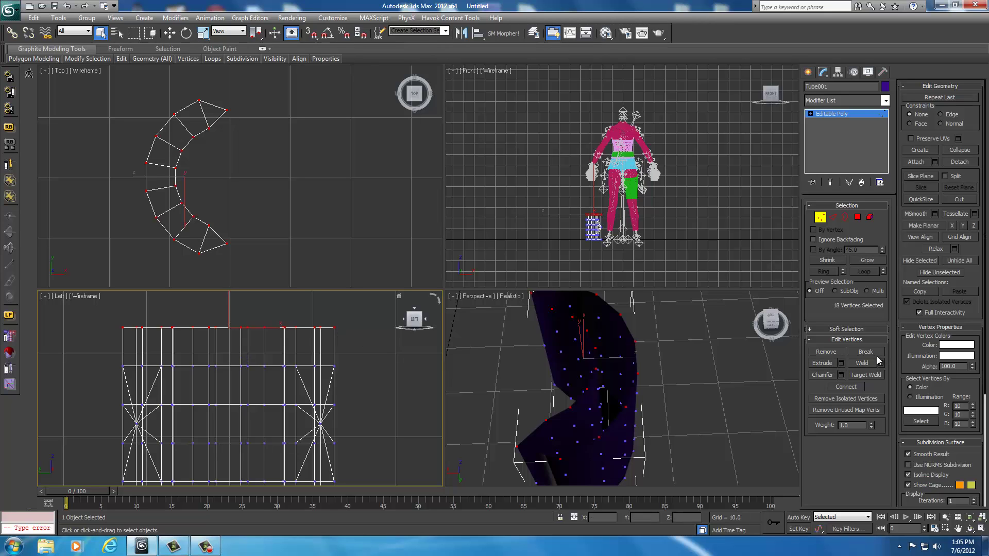
left_click(862, 363)
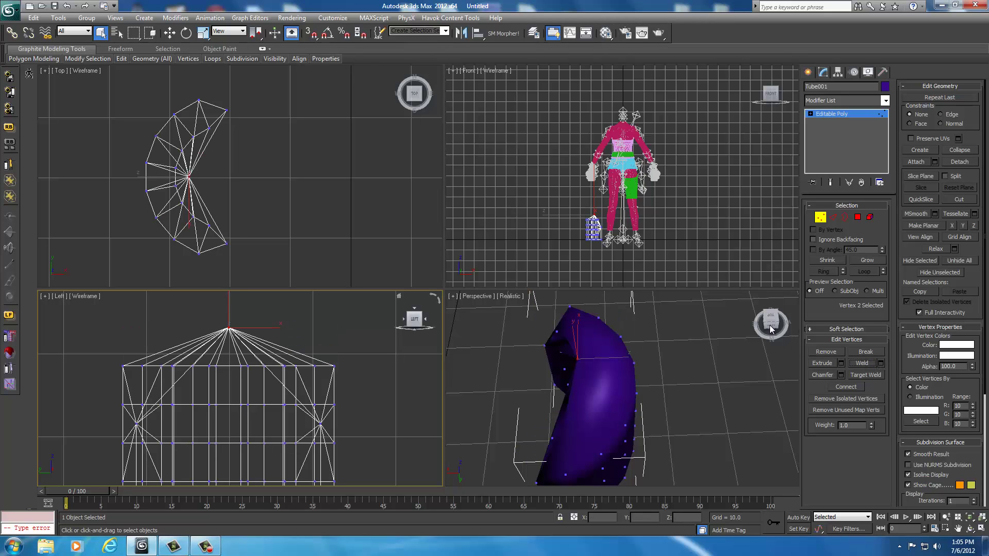
left_click_drag(771, 326, 793, 304)
key("ctrl+z")
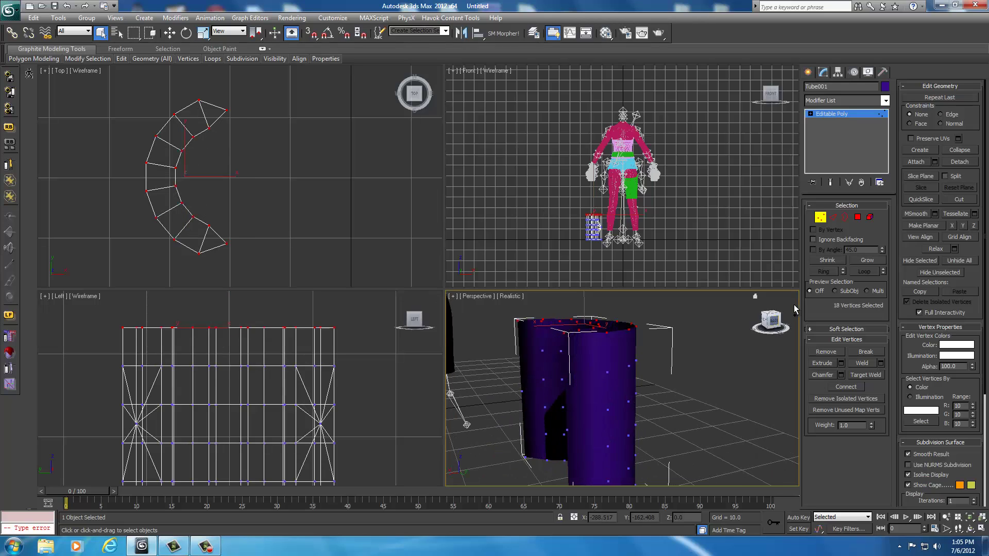
Weld the first two pairs of neighbouring top-rim vertices in the Perspective view.
left_click(358, 342)
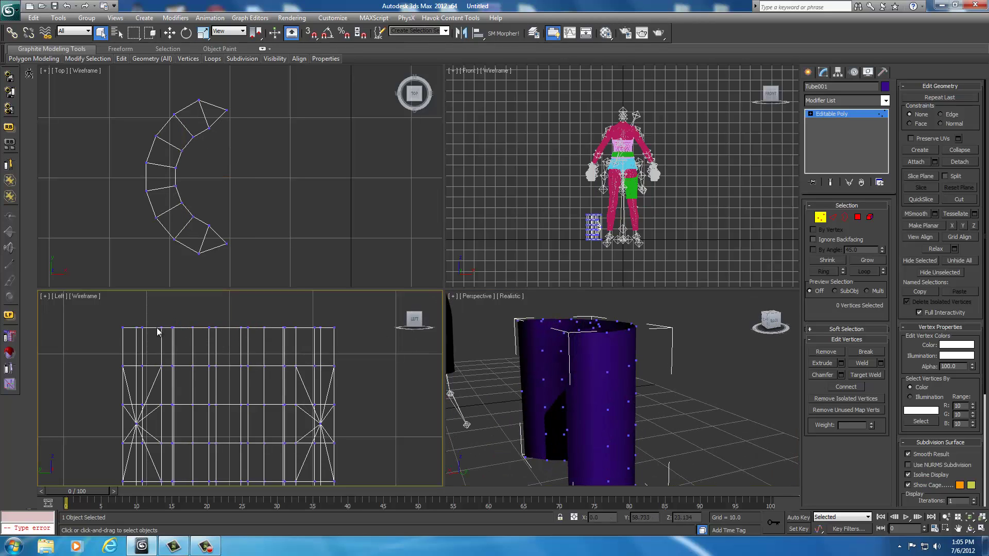
left_click(770, 322)
left_click_drag(770, 321, 495, 367)
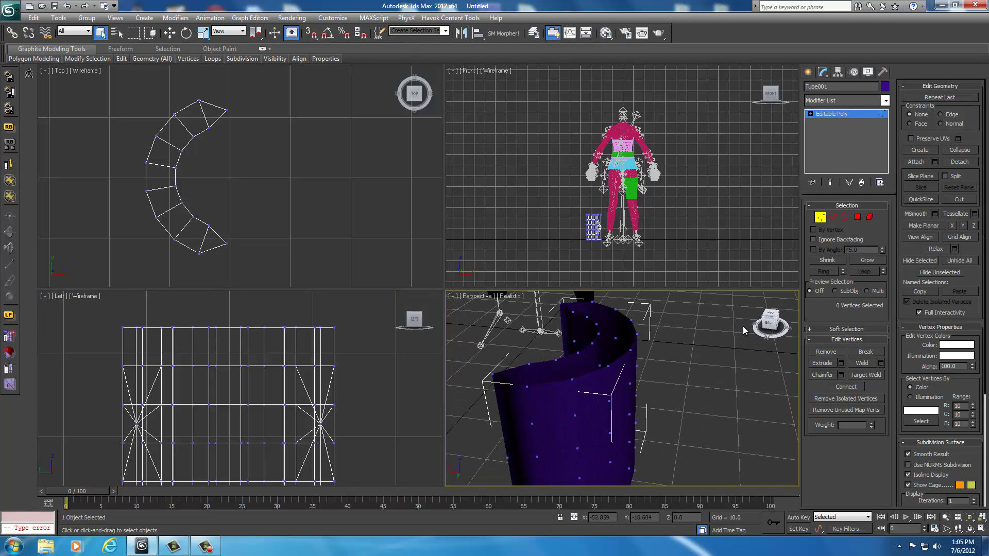
left_click(530, 365)
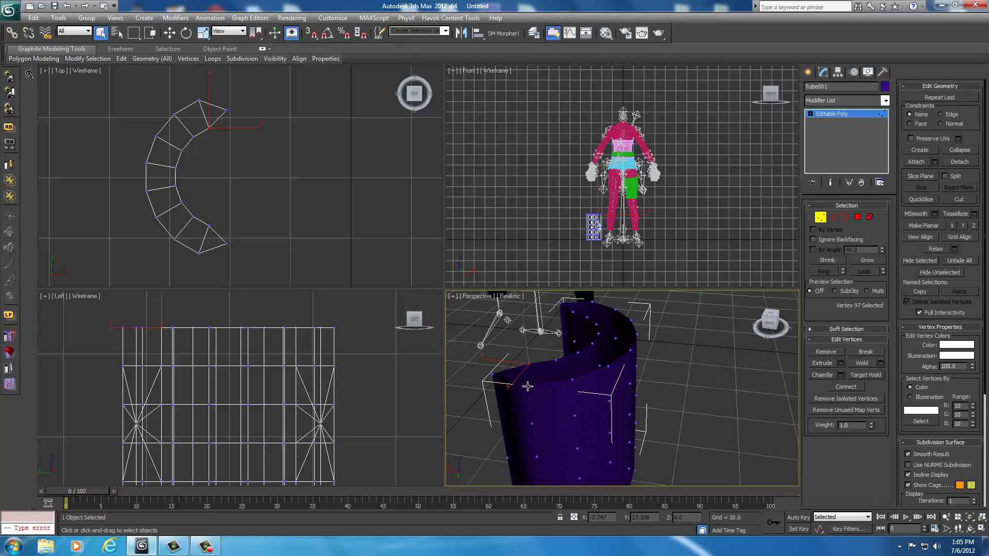
left_click(527, 386, "ctrl")
left_click(860, 363)
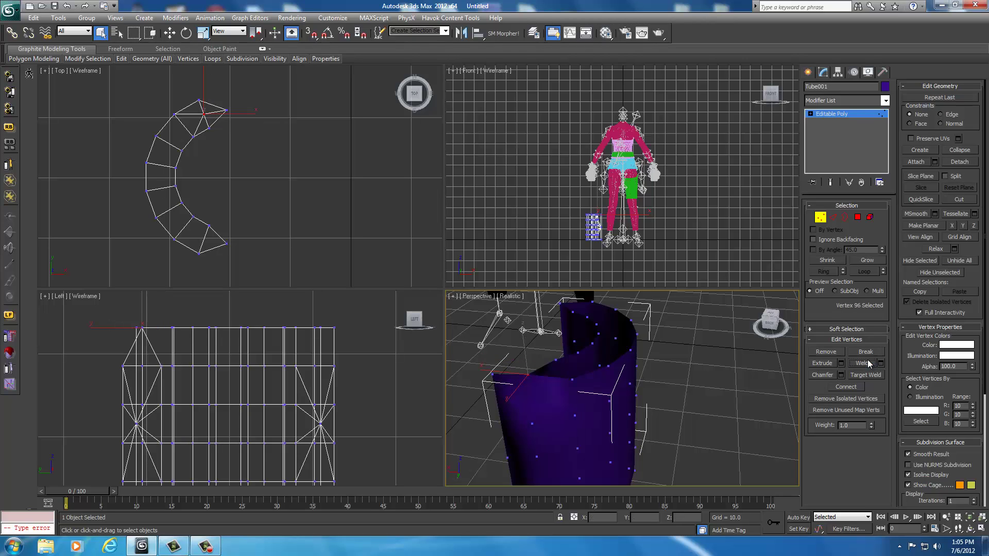
left_click(556, 358)
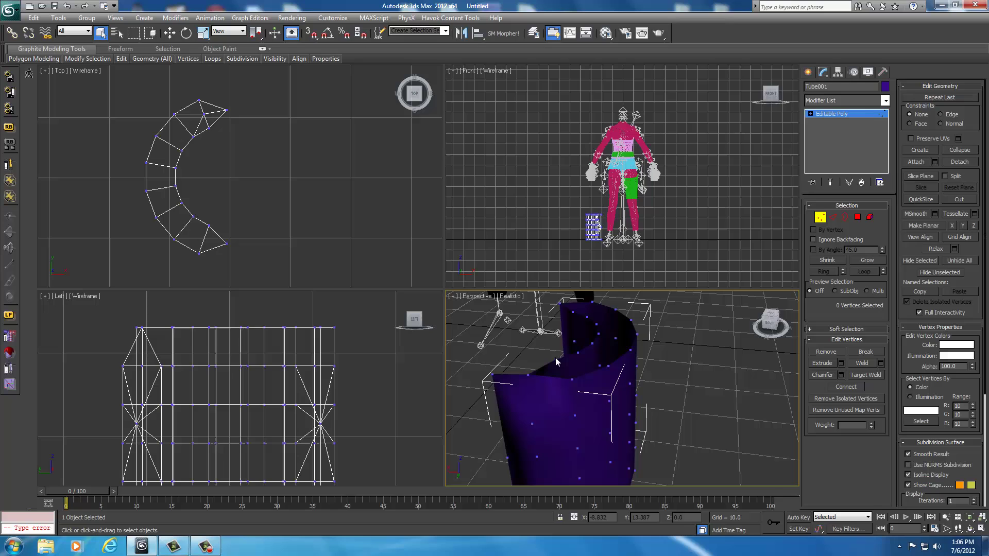
left_click(571, 379, "ctrl")
left_click(861, 363)
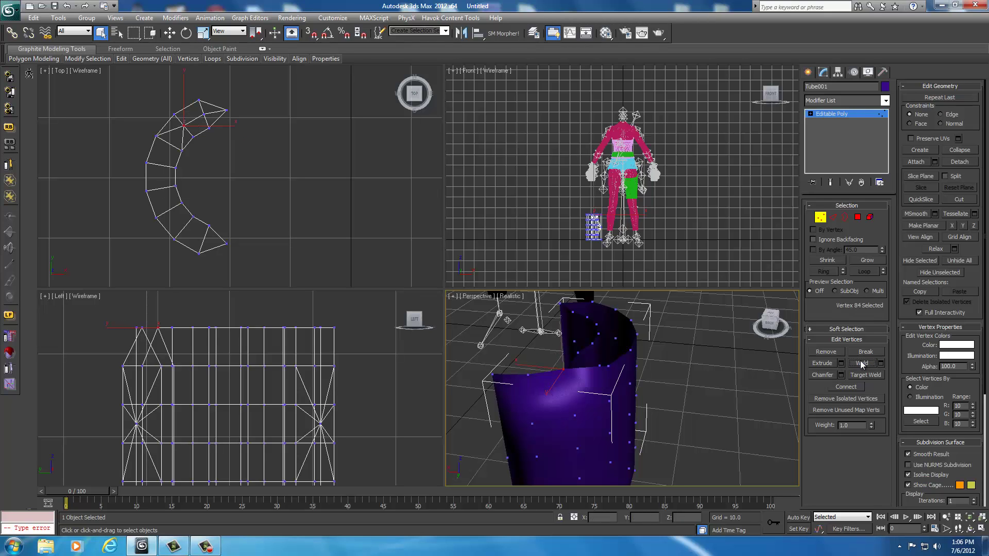
left_click_drag(770, 331, 742, 389)
Weld four more adjacent rim vertex pairs to form additional pointed peaks.
left_click(510, 391)
left_click(520, 371)
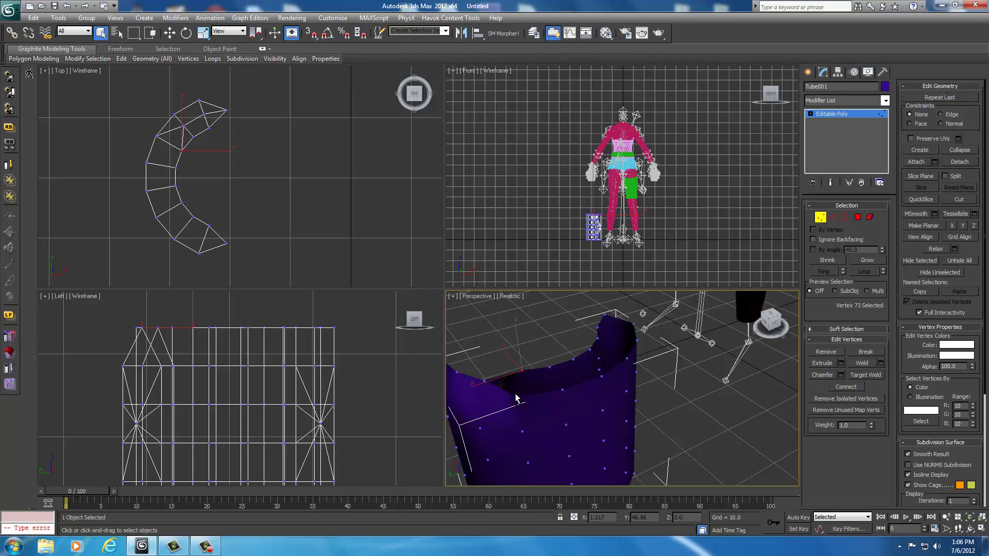
left_click(484, 380, "ctrl")
left_click(862, 363)
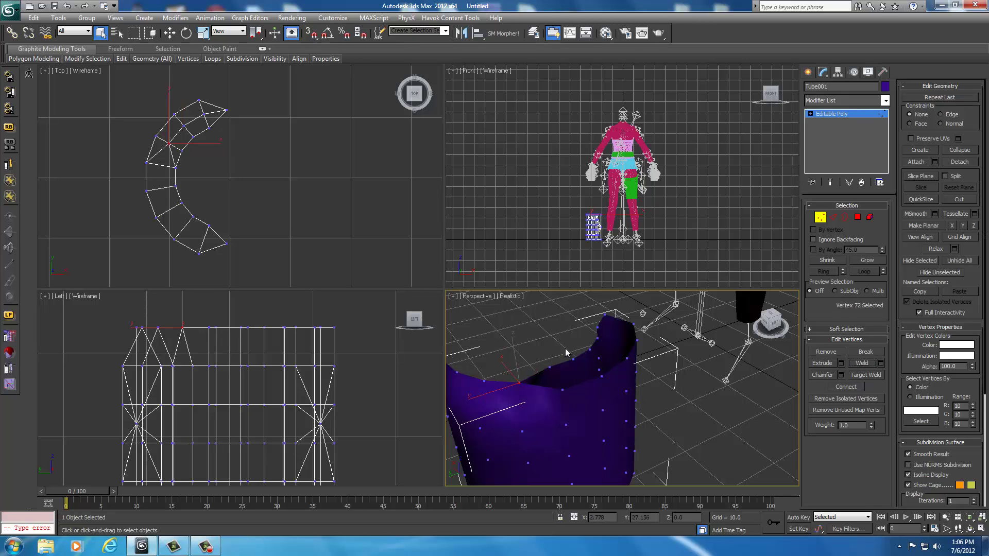
left_click(557, 368)
left_click(549, 367)
left_click(561, 390, "ctrl")
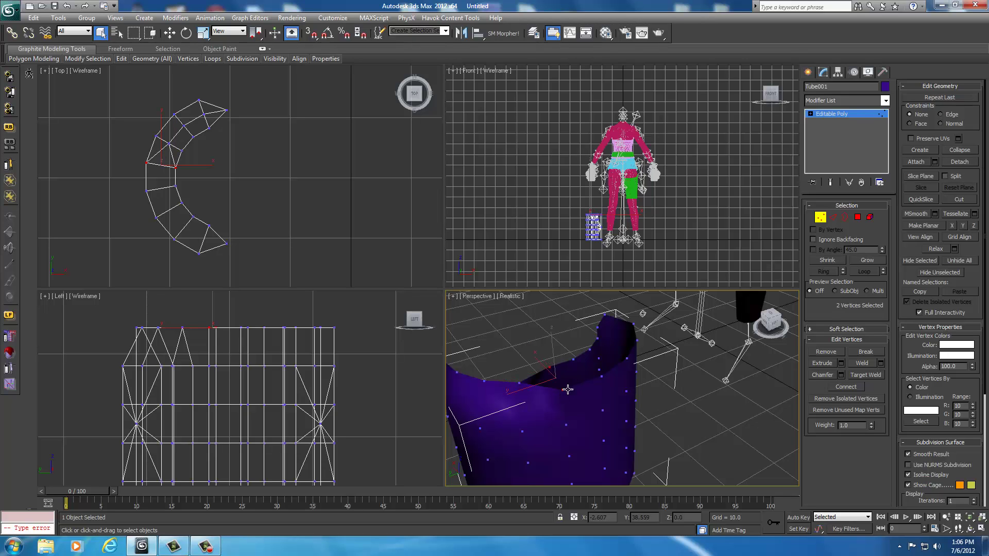
left_click(853, 363)
left_click(568, 360)
left_click(573, 359)
left_click(600, 376, "ctrl")
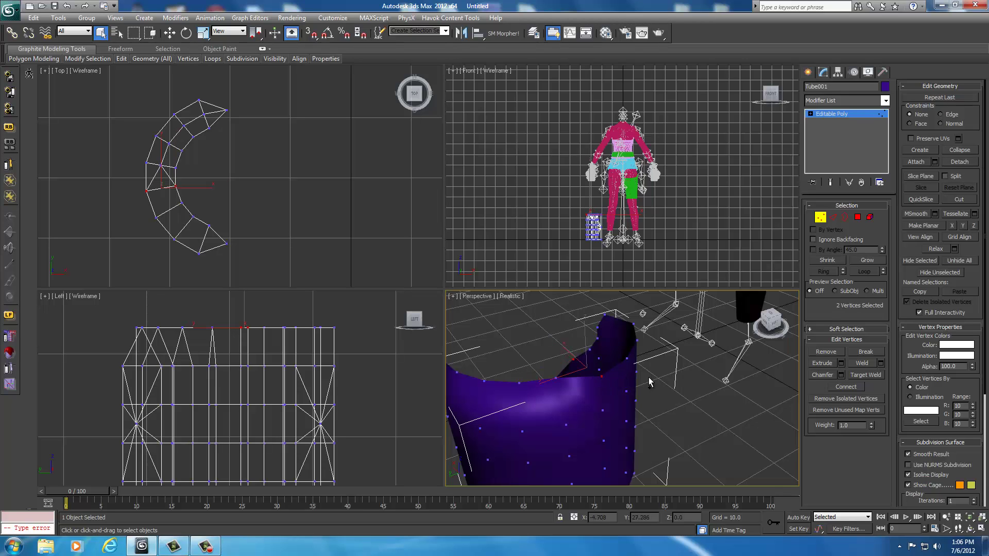
left_click(862, 363)
left_click(579, 342)
left_click(590, 350)
left_click(626, 358, "ctrl")
left_click(856, 364)
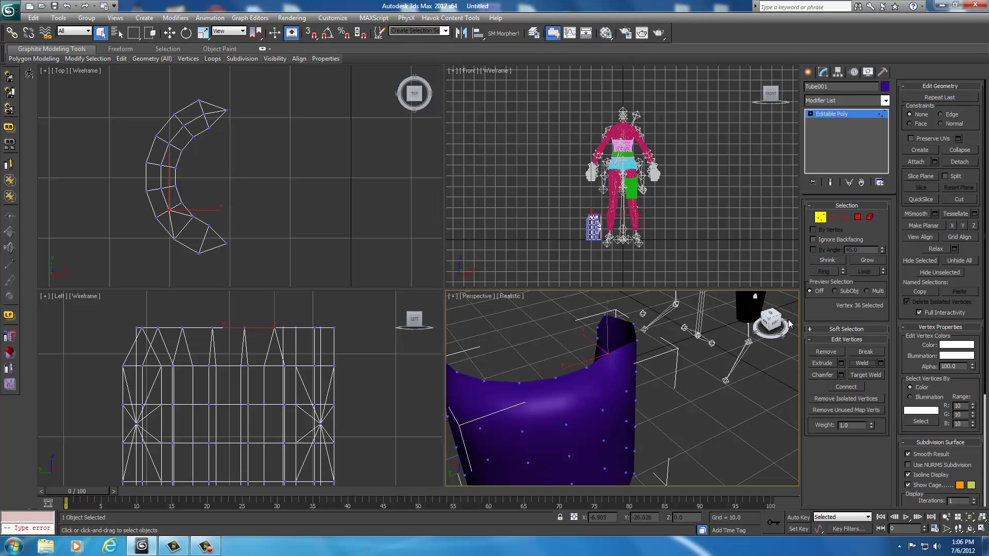
Weld the last two rim vertex pairs at the tube's far end into peaks.
middle_click_drag(730, 305, 737, 324, "alt")
left_click(563, 357)
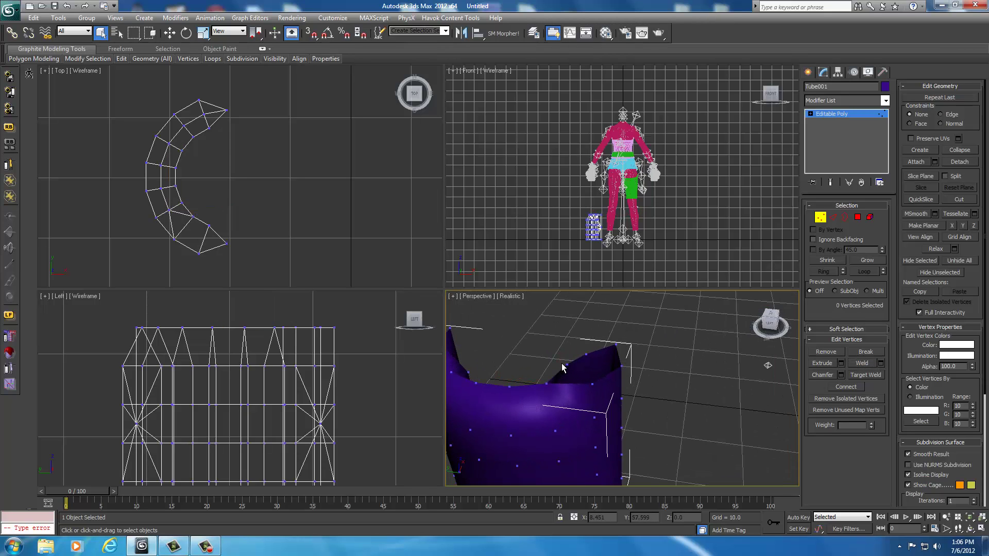
left_click(568, 364)
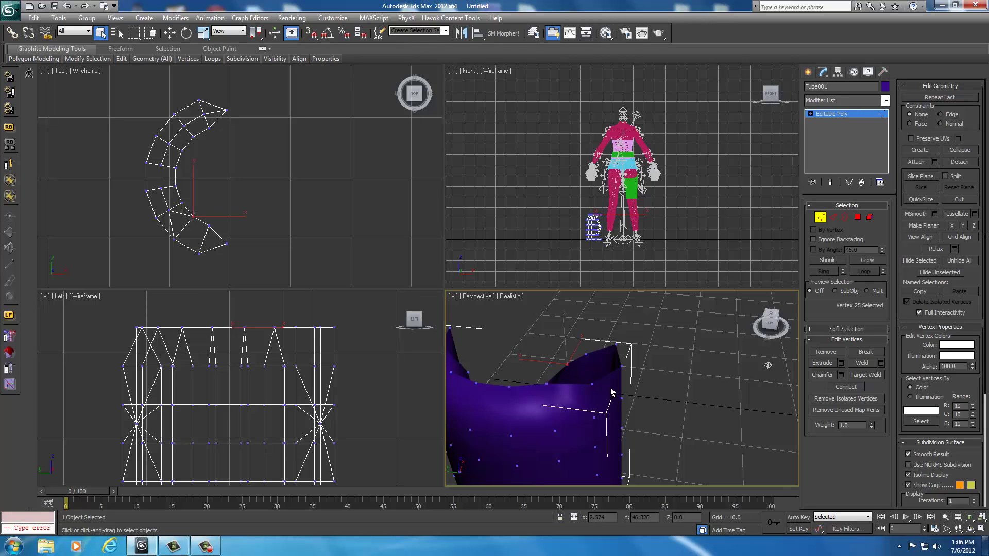
left_click(865, 364)
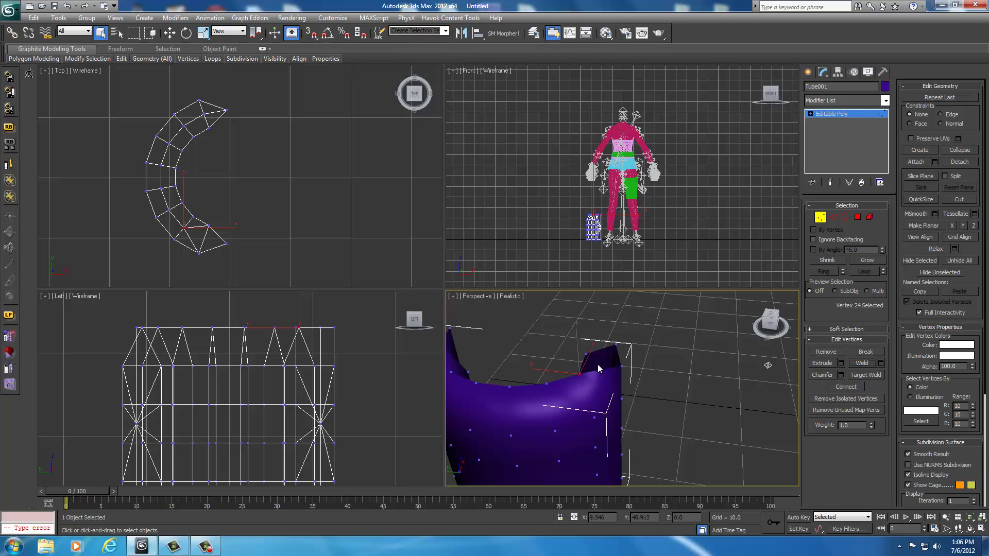
left_click(586, 354)
left_click(862, 363)
left_click(700, 360)
left_click_drag(770, 323, 616, 484)
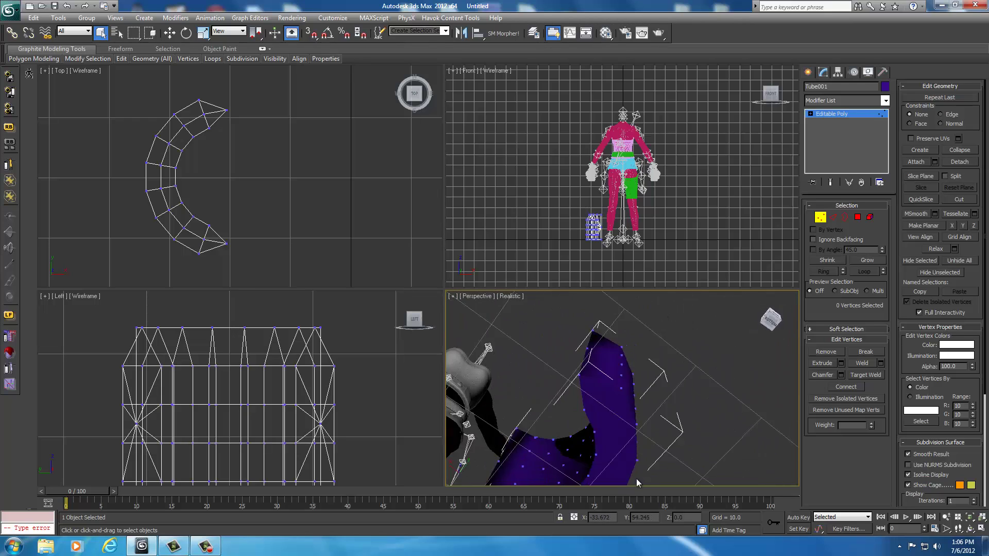
middle_click_drag(637, 481, 730, 352)
key("4")
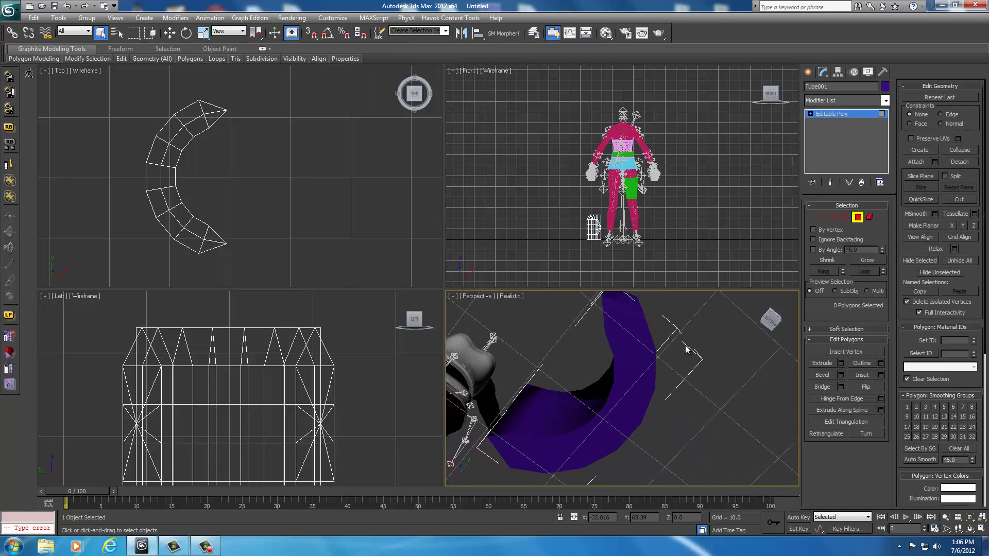
left_click(627, 320)
left_click(632, 344, "ctrl")
left_click(631, 369, "ctrl")
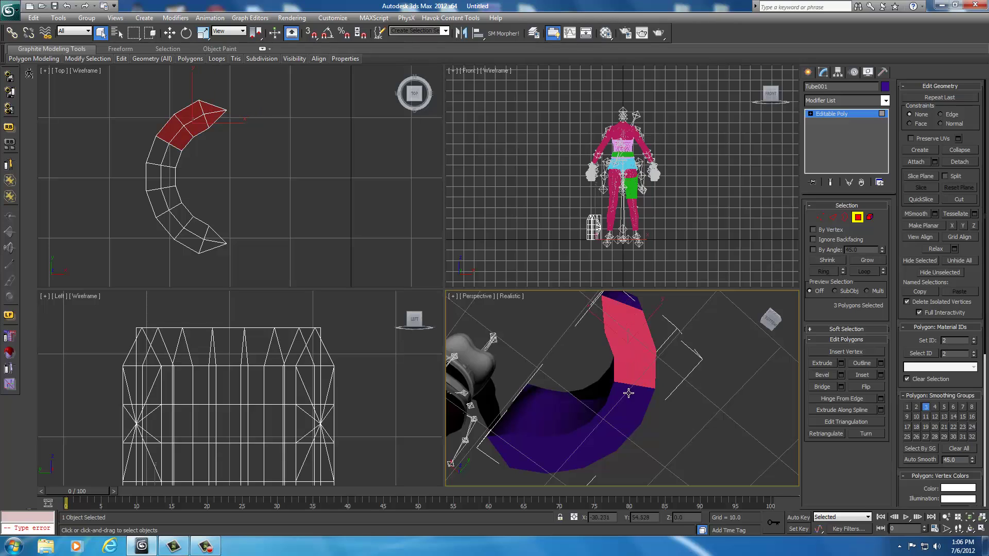
left_click(627, 399, "ctrl")
left_click(615, 423, "ctrl")
left_click(599, 438, "ctrl")
left_click(565, 451, "ctrl")
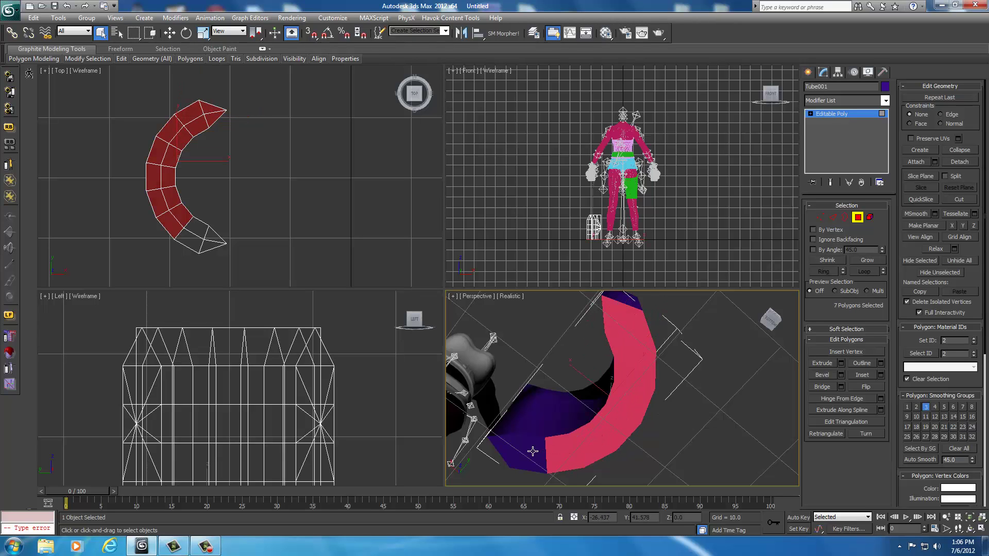
left_click(530, 452, "ctrl")
left_click(508, 447, "ctrl")
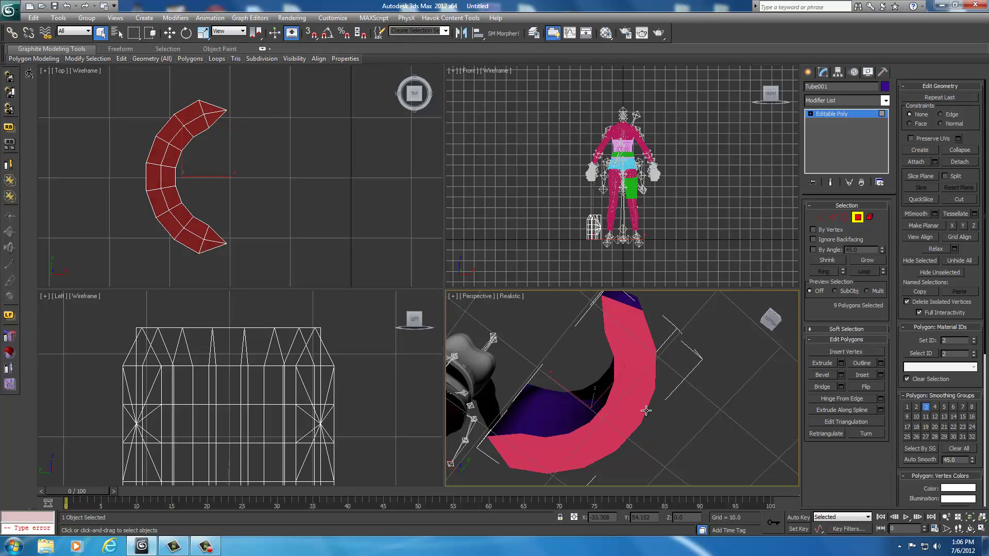
key("ctrl+d")
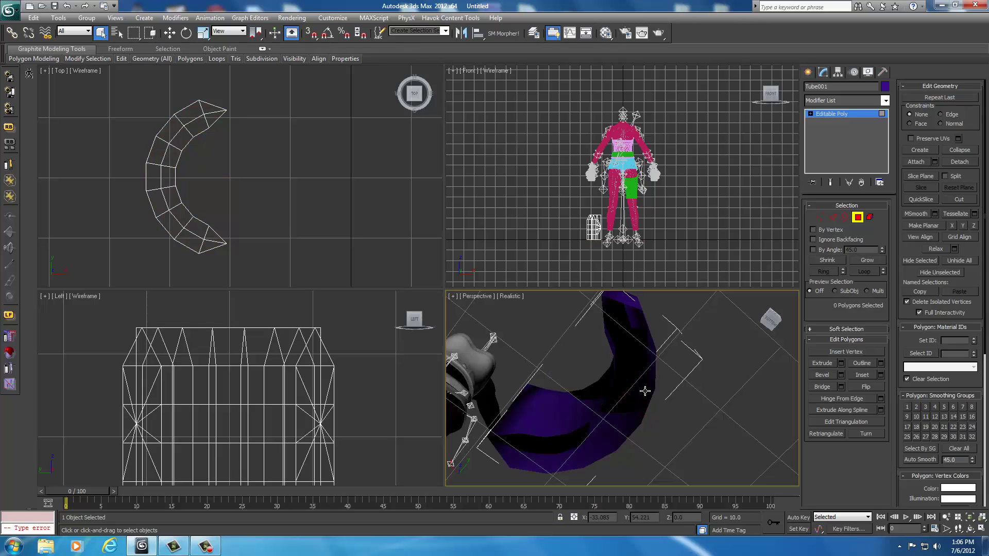
Weld the first three pairs of vertices along the tube's bottom edge.
left_click(824, 219)
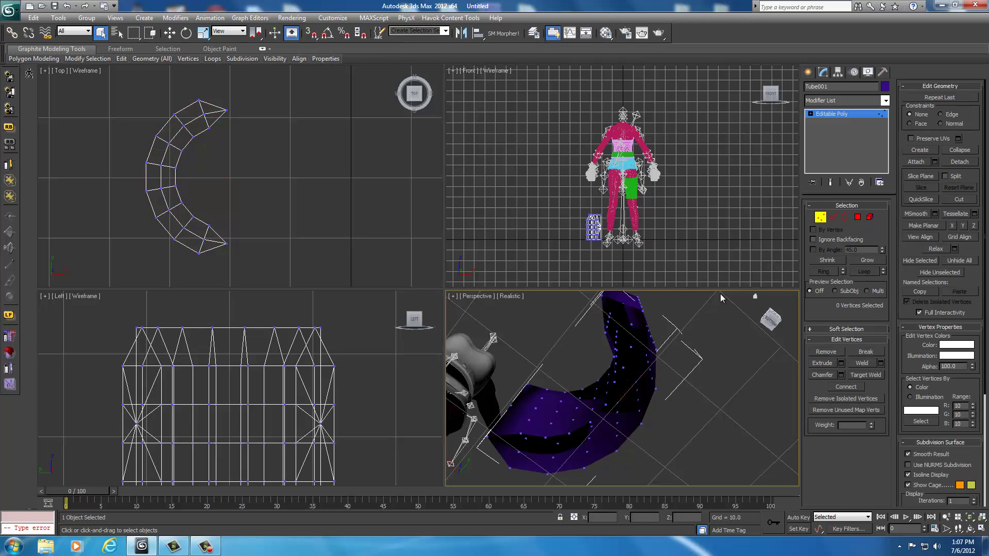
left_click_drag(770, 321, 545, 387)
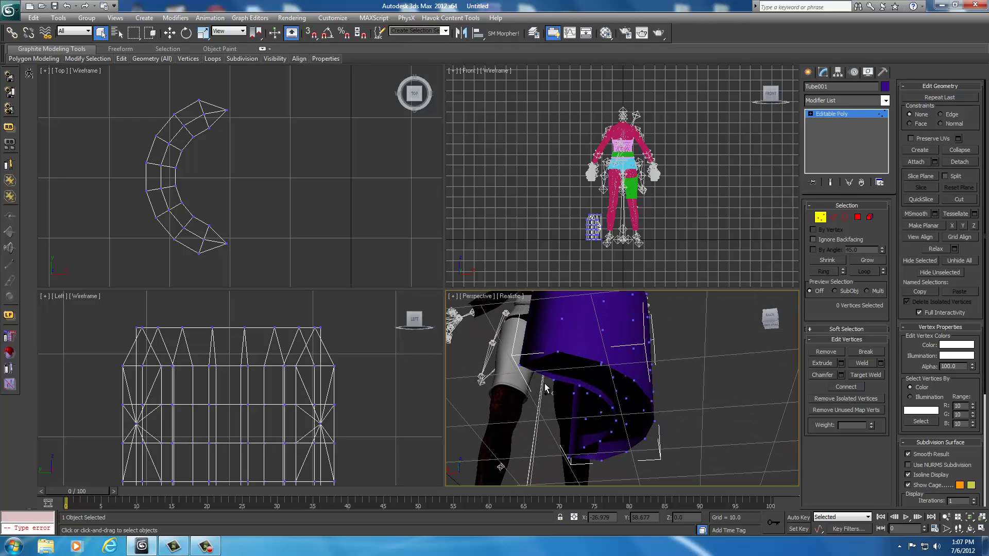
left_click(558, 352)
left_click(858, 363)
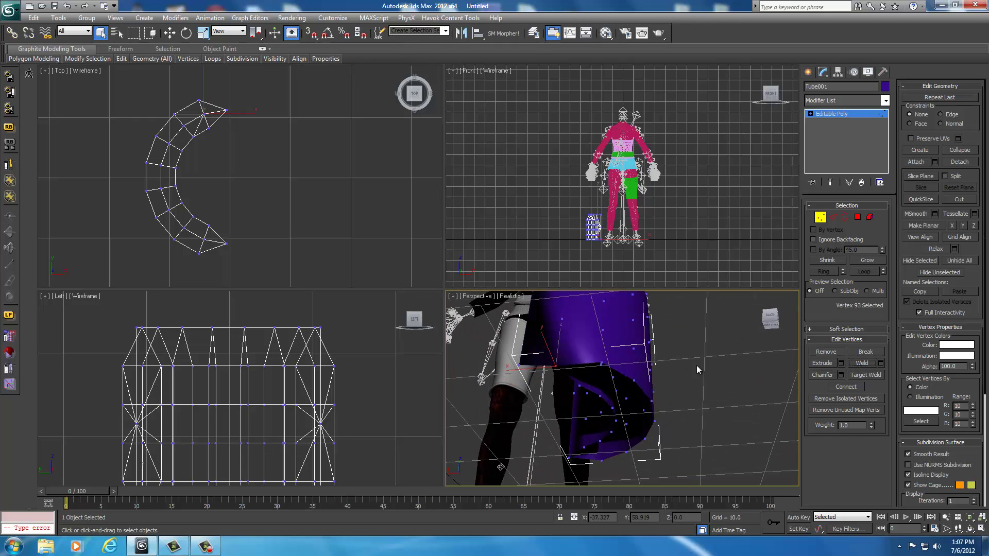
left_click_drag(770, 322, 746, 321)
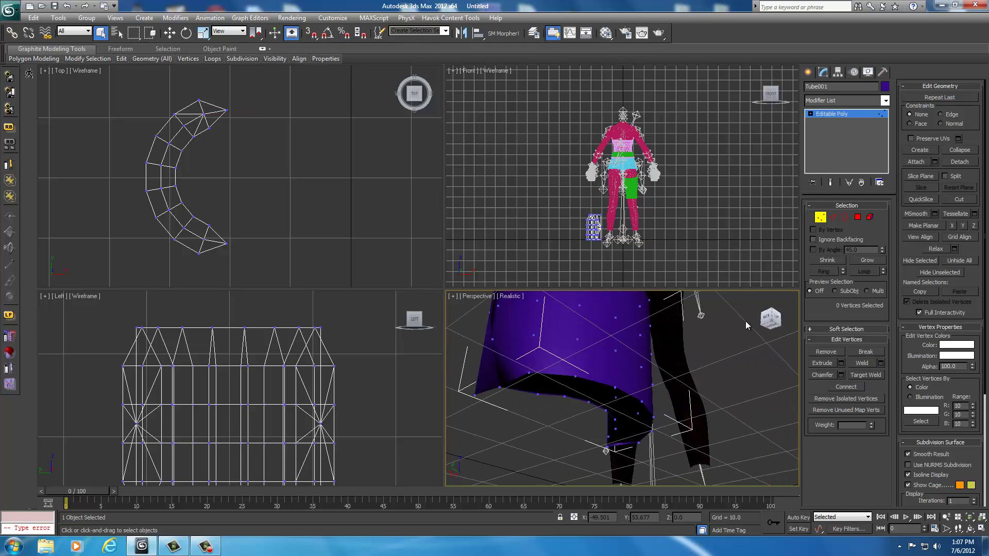
left_click(529, 374)
left_click(537, 393, "ctrl")
left_click(866, 363)
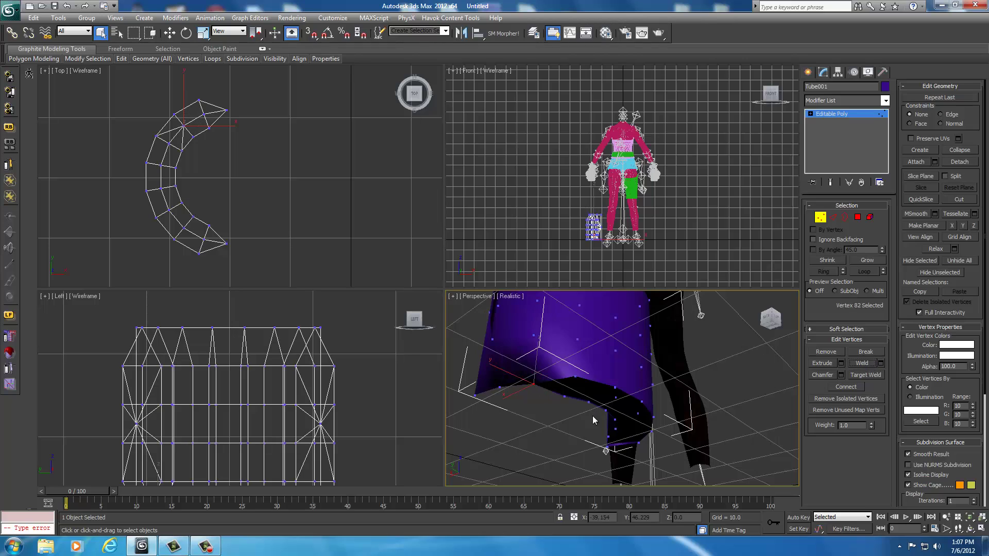
left_click(574, 377)
left_click(564, 396, "ctrl")
left_click(861, 363)
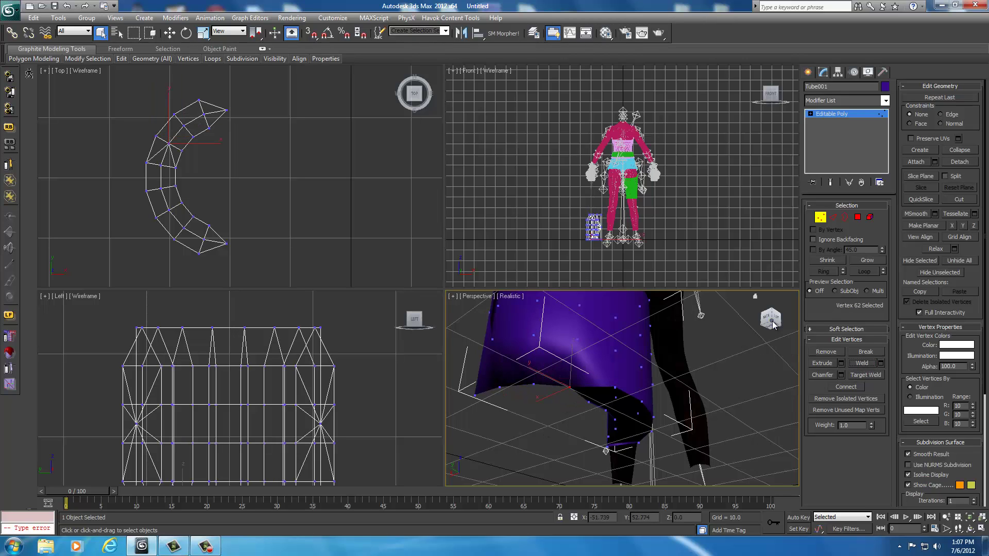
Weld three more neighbouring bottom-edge vertex pairs into single vertices.
left_click_drag(771, 320, 524, 425)
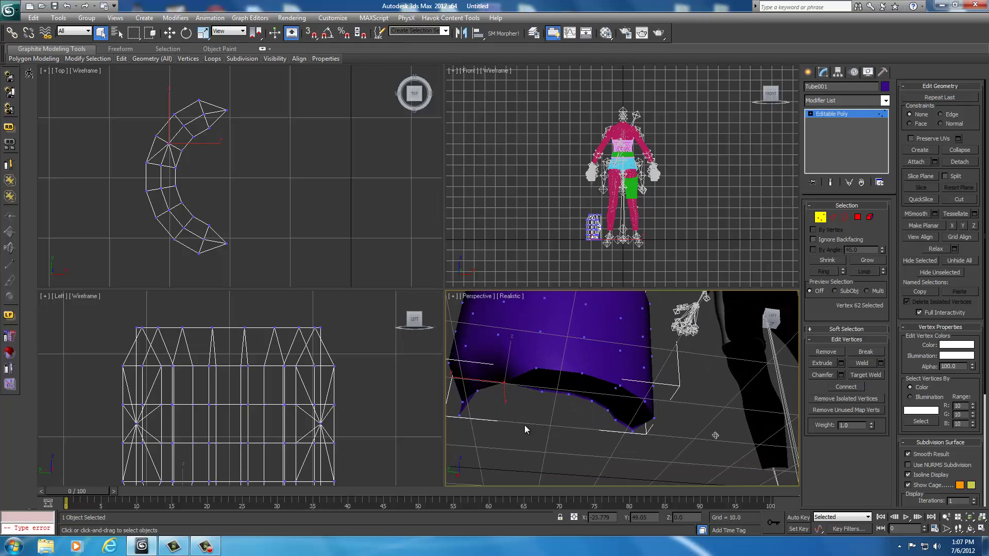
left_click(534, 368)
left_click(542, 392, "ctrl")
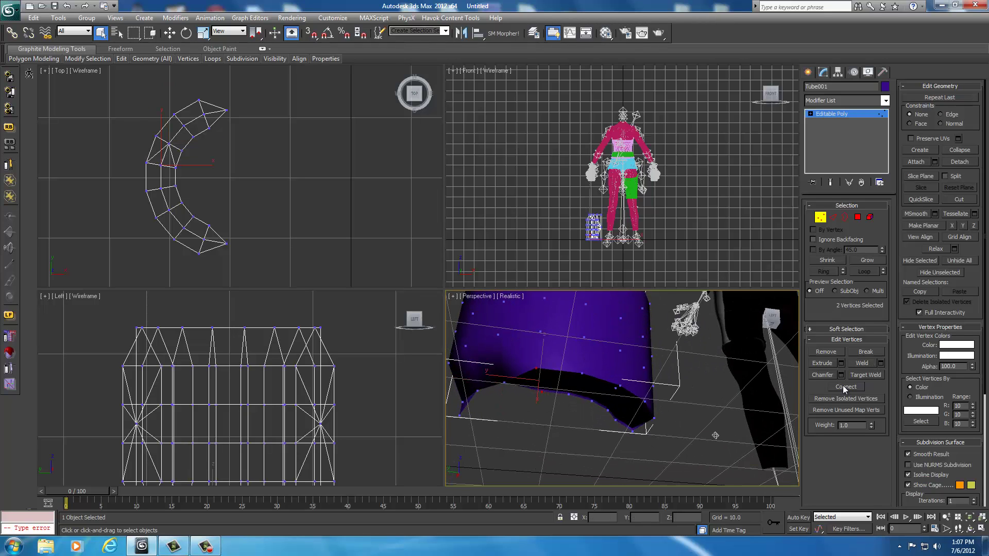
left_click(865, 363)
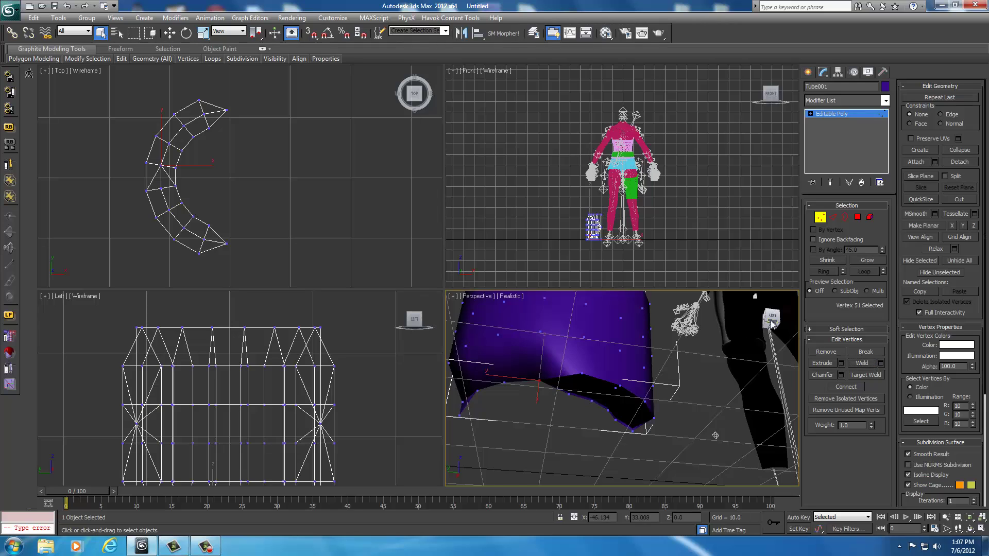
left_click_drag(768, 323, 542, 425)
left_click(527, 371)
left_click_drag(523, 368, 534, 398)
left_click(862, 363)
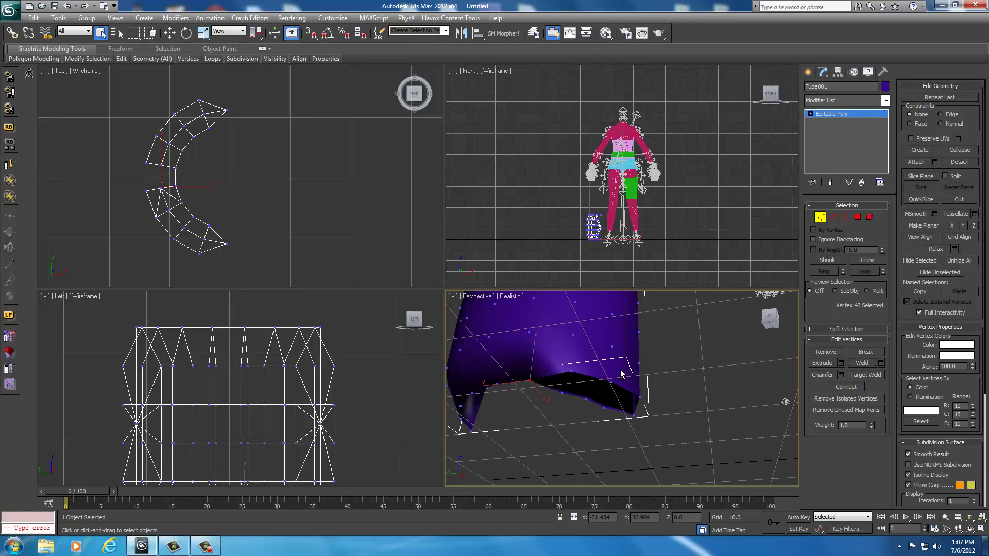
left_click(552, 419)
left_click_drag(559, 388, 598, 401)
left_click(863, 363)
left_click(651, 414)
Weld the vertex pairs at both open ends of the tube into pointed tips.
left_click_drag(775, 326, 725, 327)
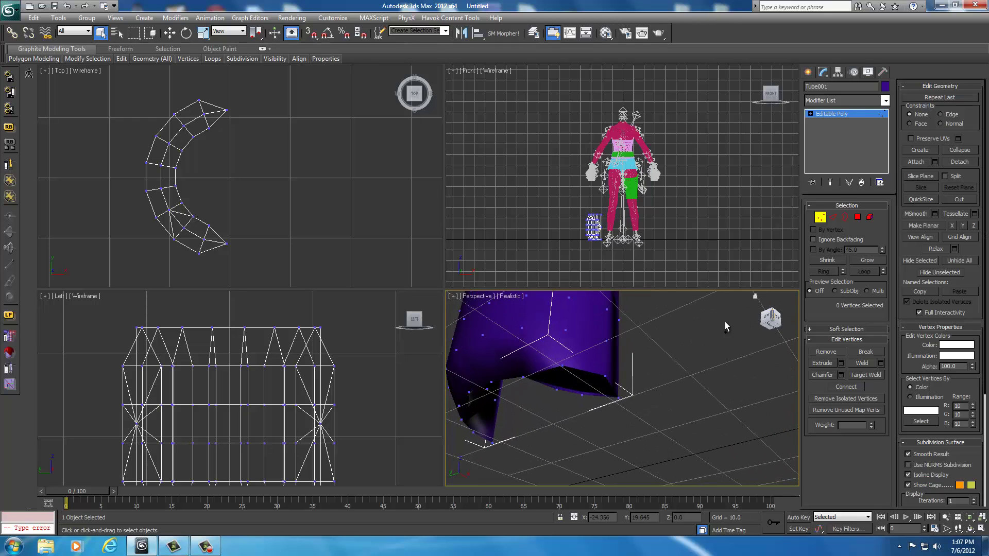
left_click(563, 366)
left_click(556, 390, "ctrl")
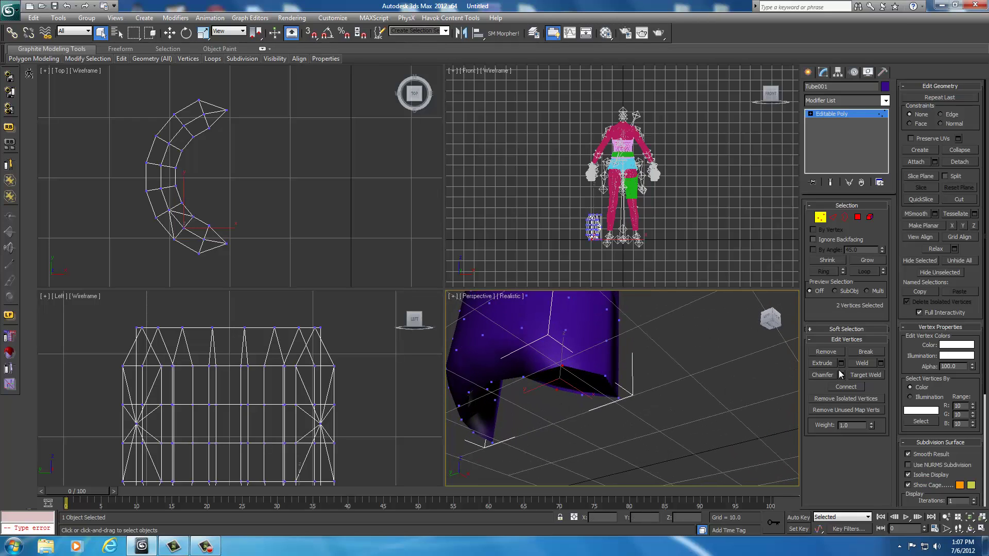
left_click(862, 363)
left_click_drag(770, 325, 681, 393)
left_click(556, 370)
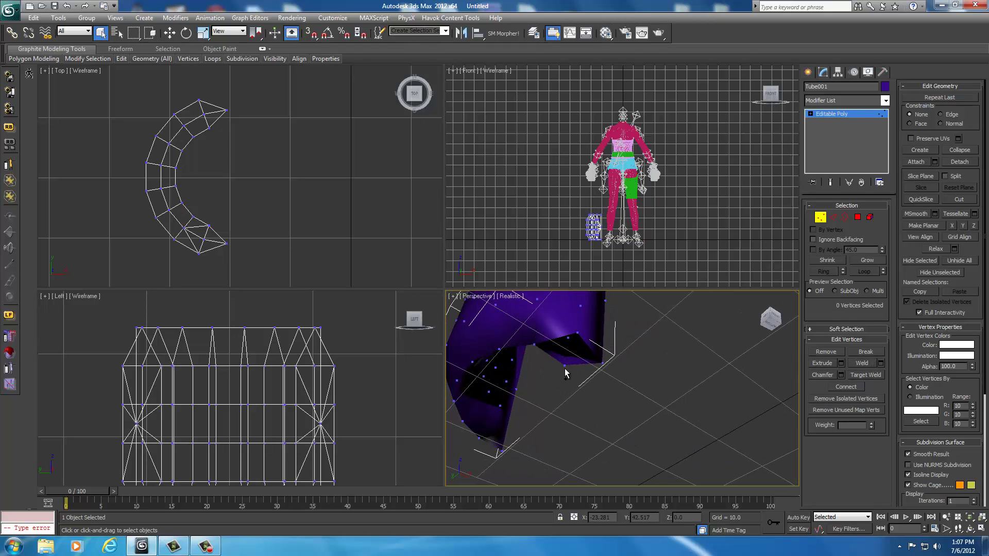
left_click(565, 366)
left_click(576, 334, "ctrl")
left_click(868, 364)
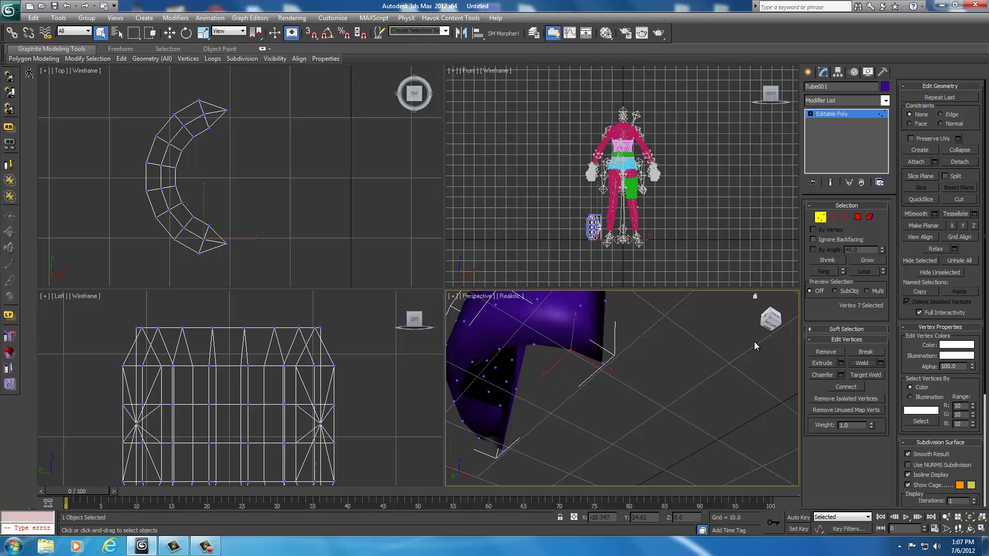
left_click(747, 323)
left_click_drag(774, 320, 618, 328)
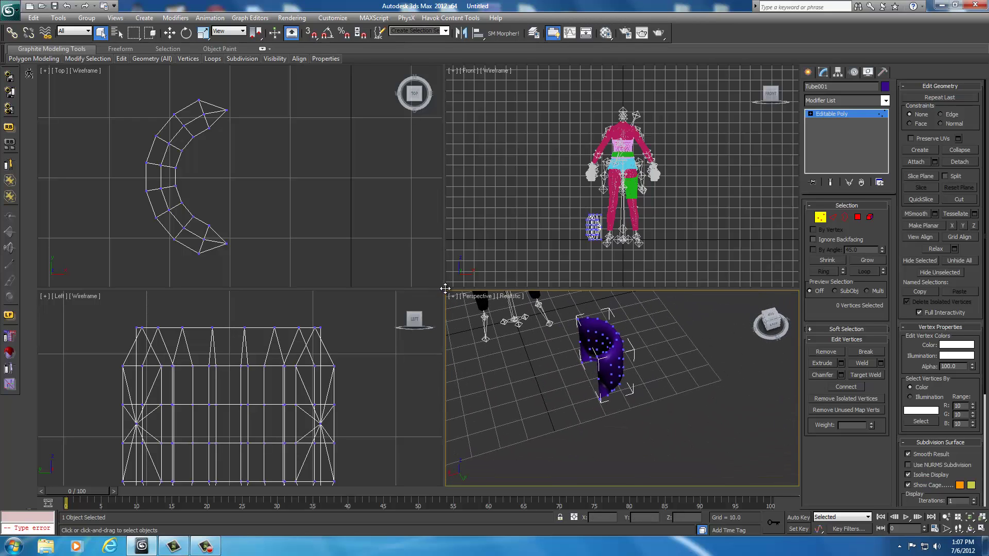
Maximize the Perspective view and rotate the whole tube element exactly 90 degrees on Y.
left_click_drag(445, 288, 329, 219)
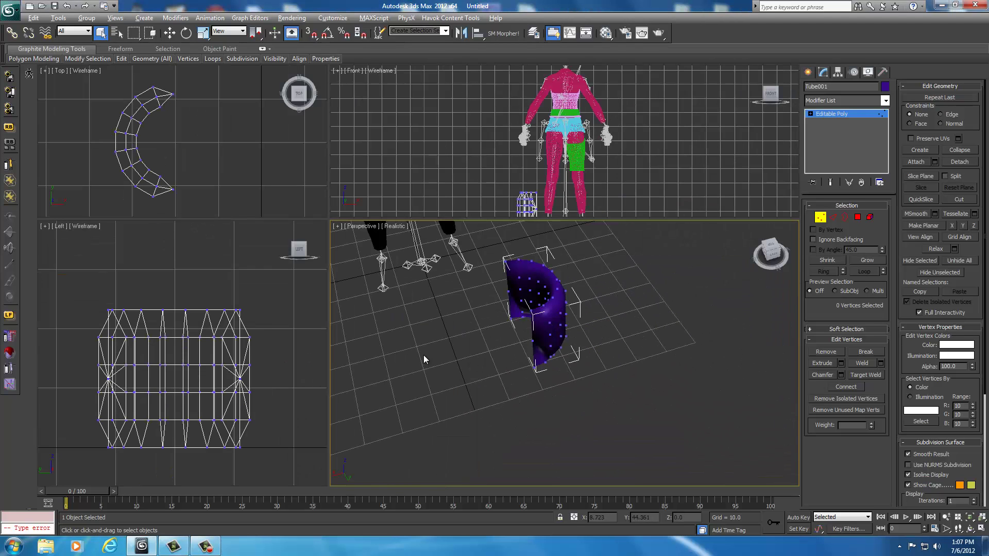
key("alt+w")
middle_click_drag(416, 340, 471, 427)
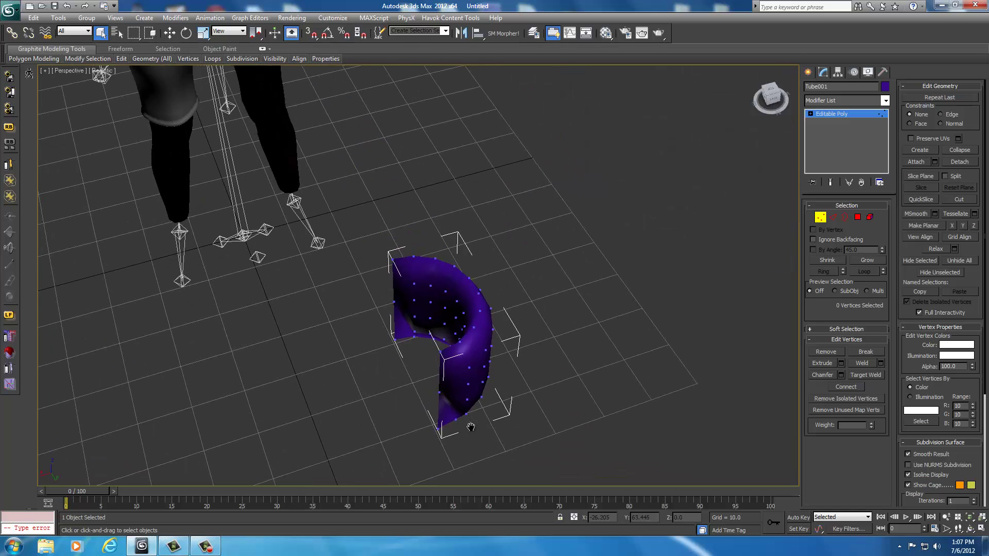
left_click(774, 96)
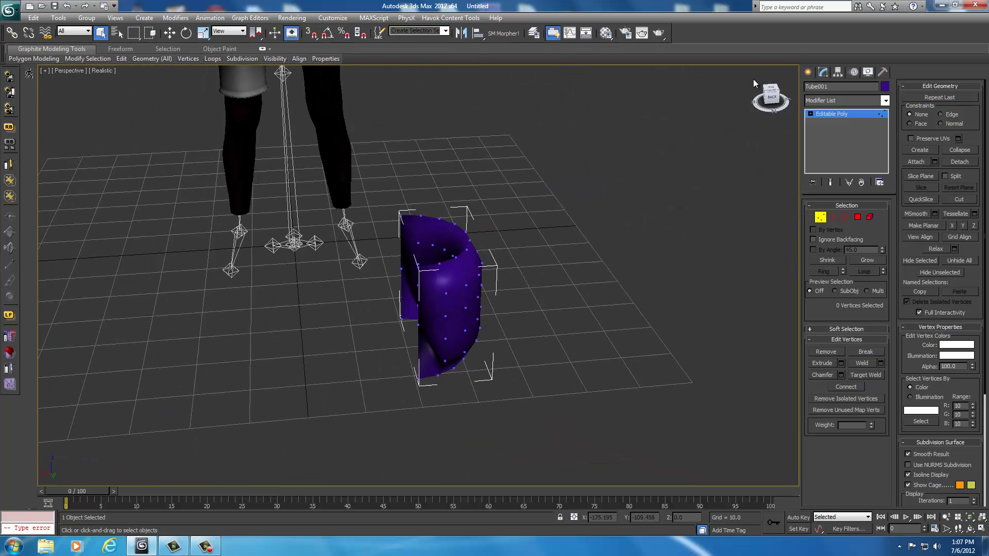
left_click(870, 218)
left_click(464, 297)
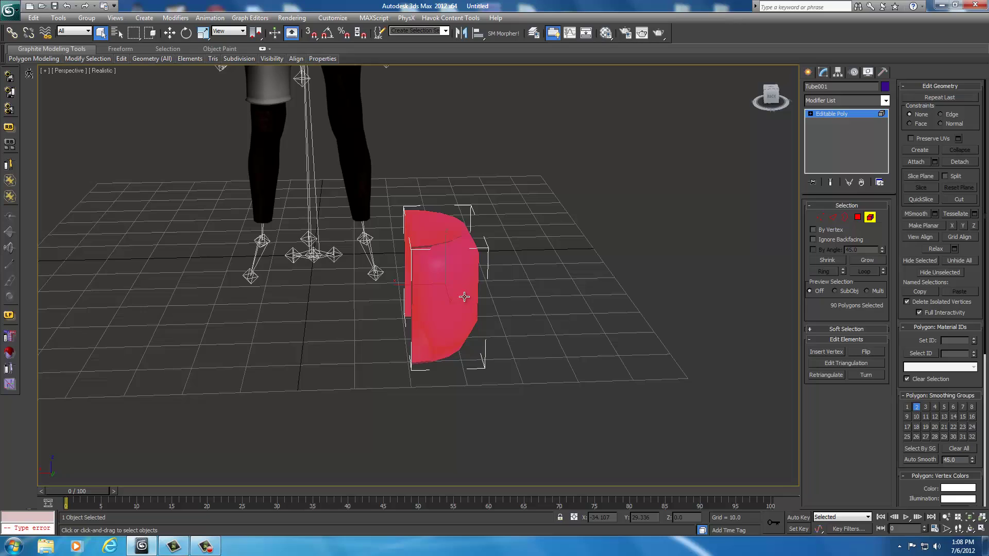
right_click(436, 280)
left_click(477, 294)
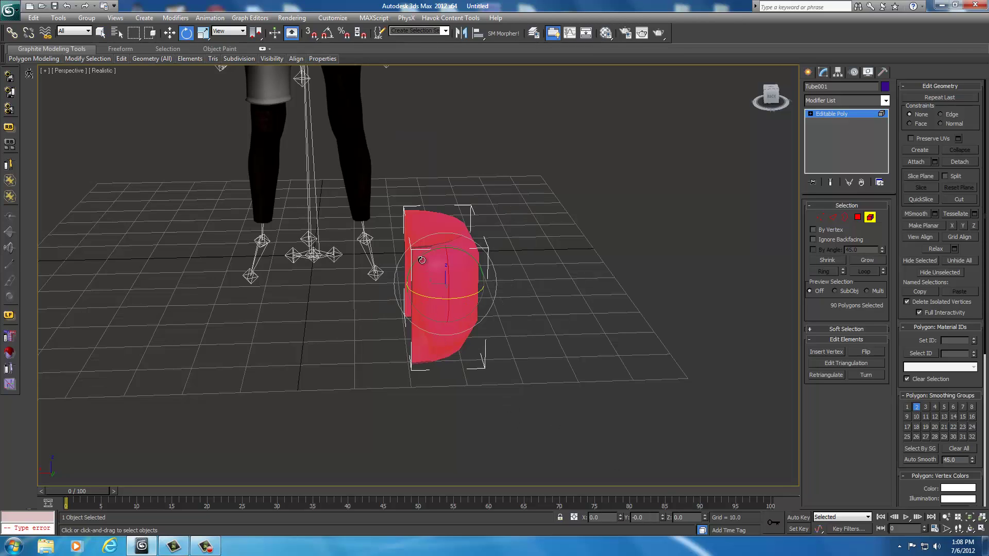
left_click_drag(427, 254, 488, 258)
type("90")
key("Return")
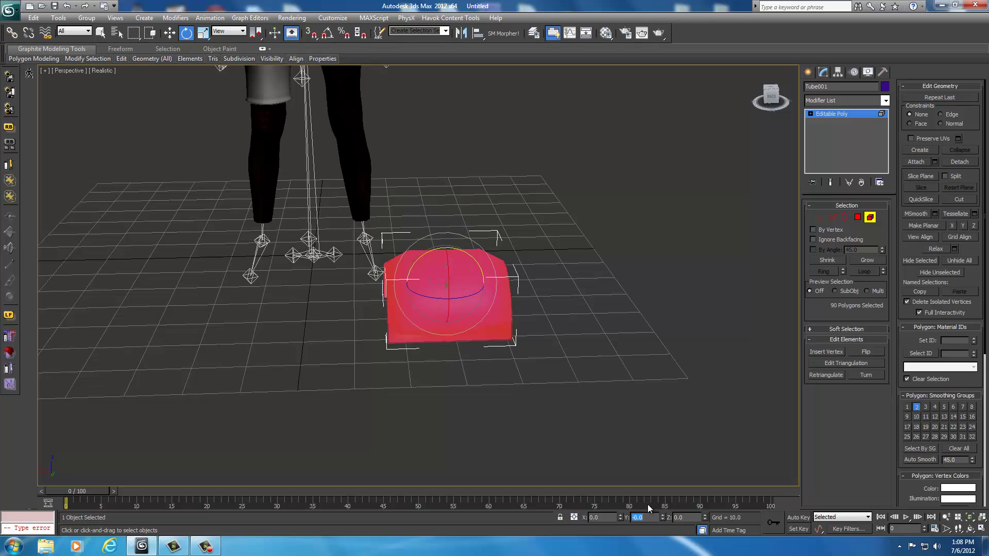
right_click(441, 317)
Move the tube toward the character and lift it above the shoulder.
left_click(454, 329)
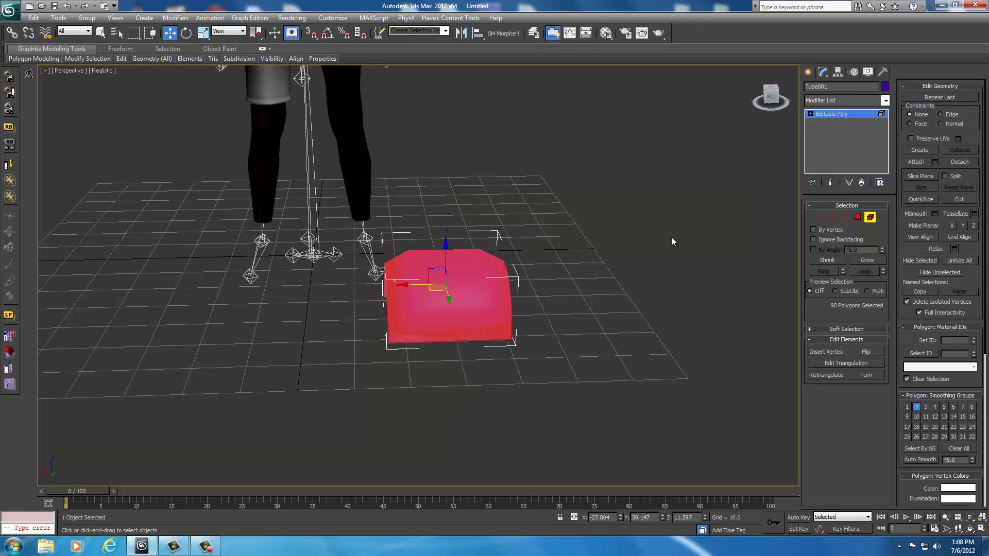
left_click_drag(773, 98, 505, 357)
left_click_drag(416, 372, 637, 282)
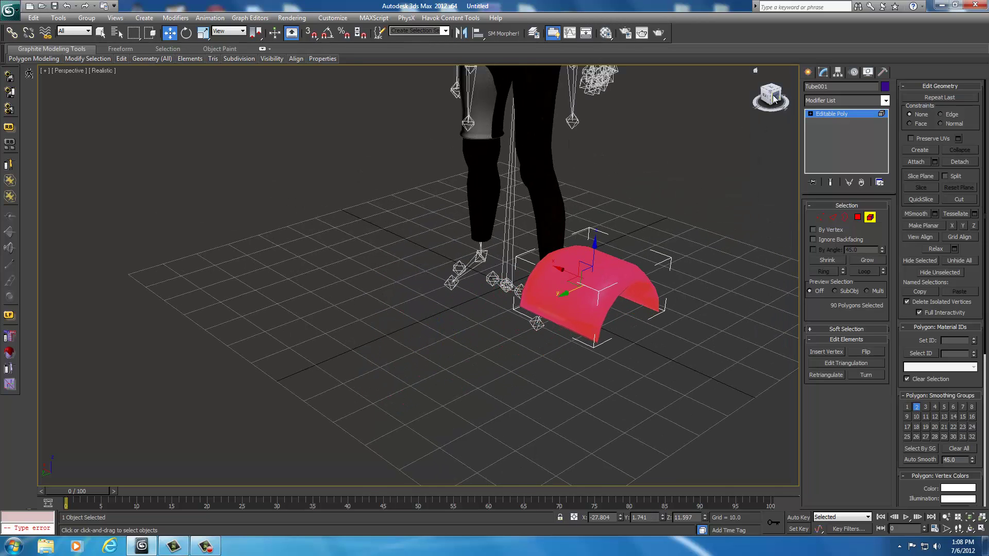
left_click_drag(772, 98, 510, 301)
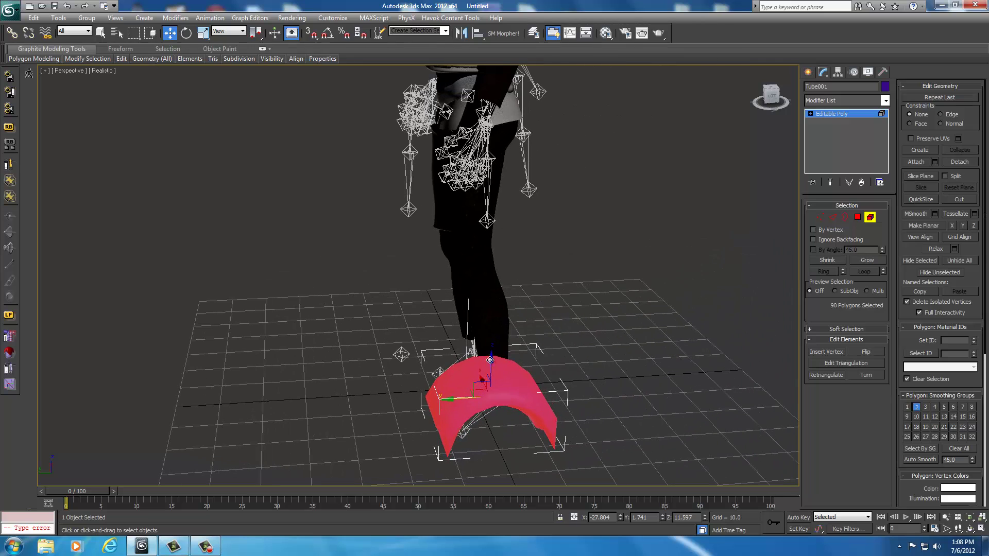
left_click_drag(493, 365, 479, 72)
middle_click_drag(479, 72, 488, 311, "alt")
left_click_drag(486, 316, 490, 145)
left_click(775, 95)
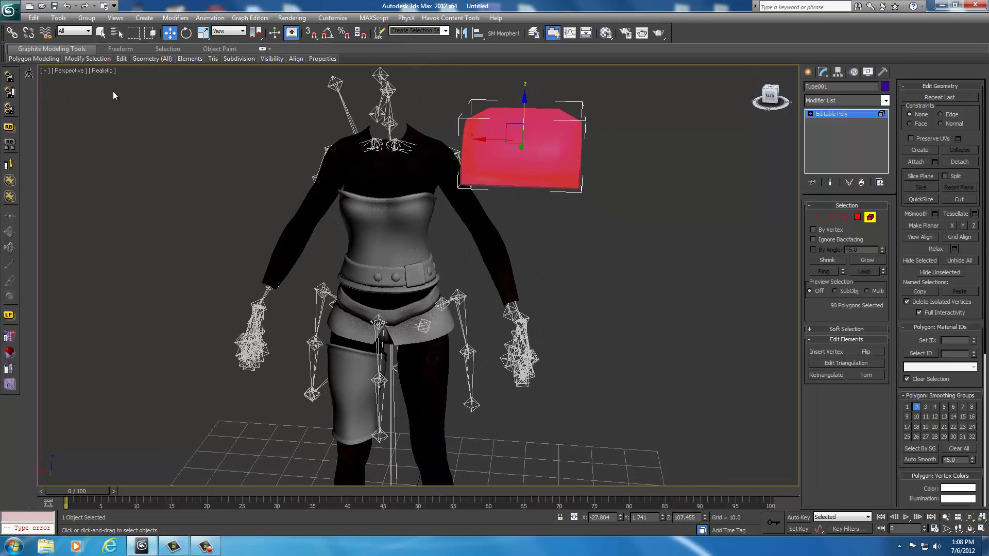
left_click_drag(487, 139, 444, 140)
Tilt the tube to follow the shoulder and scale it down to shoulder-pad size.
right_click(454, 145)
left_click(475, 165)
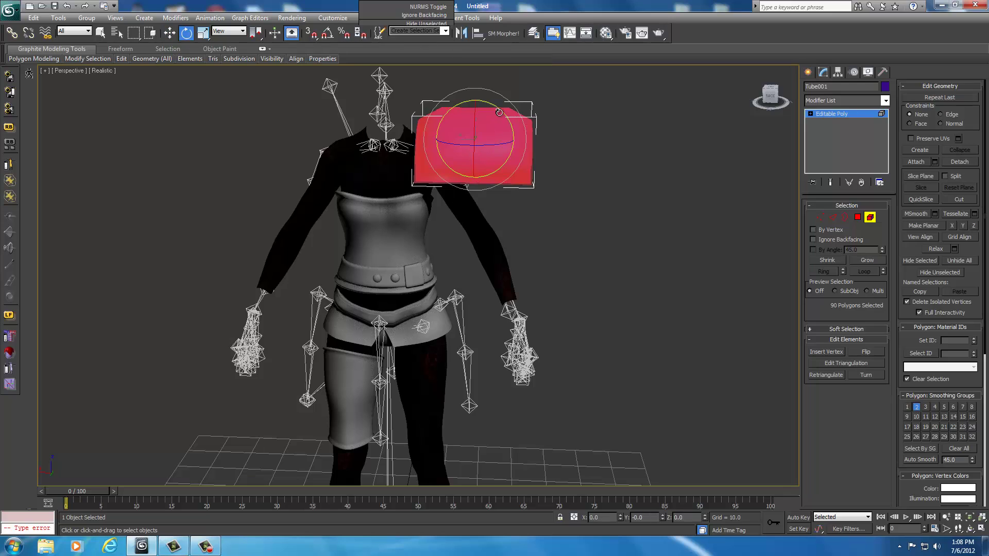
left_click_drag(524, 124, 528, 158)
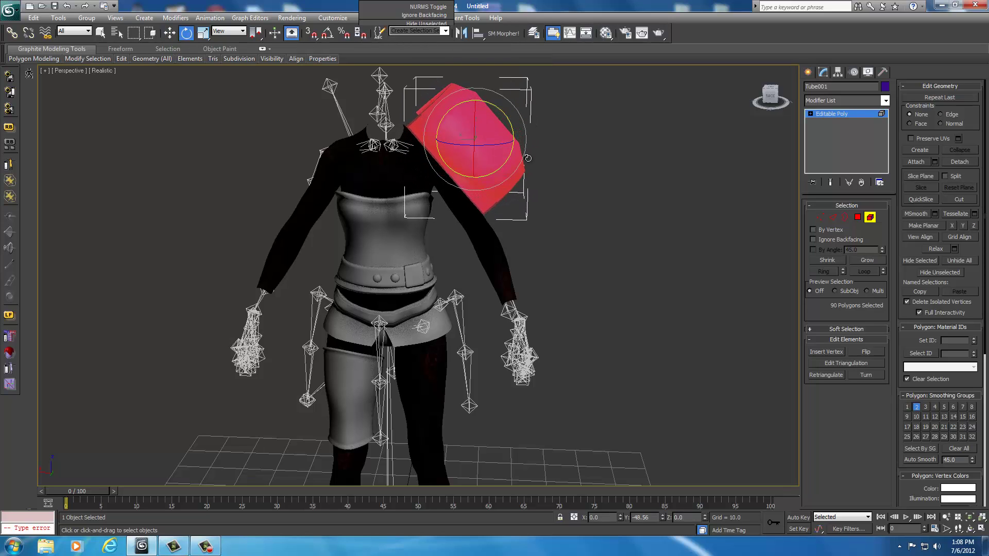
right_click(462, 145)
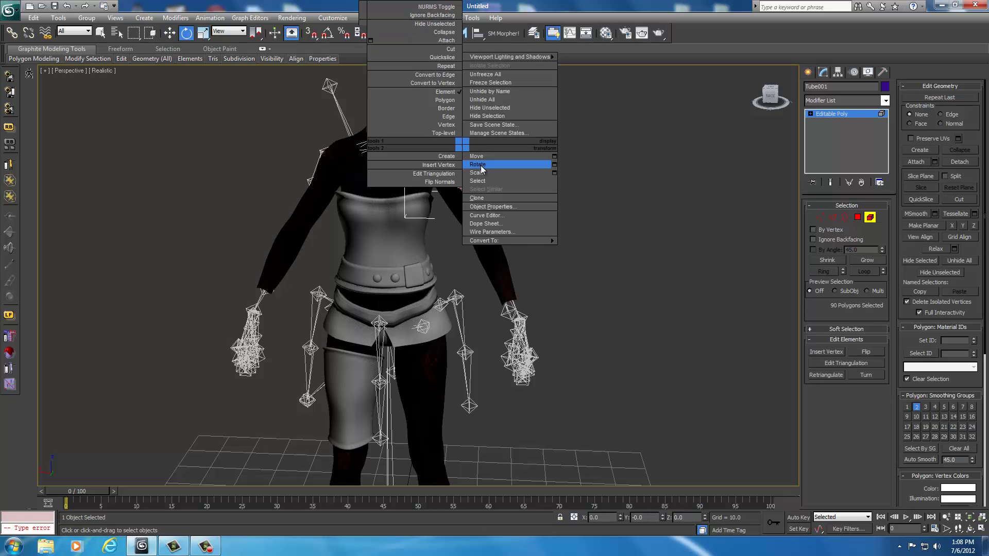
left_click(481, 174)
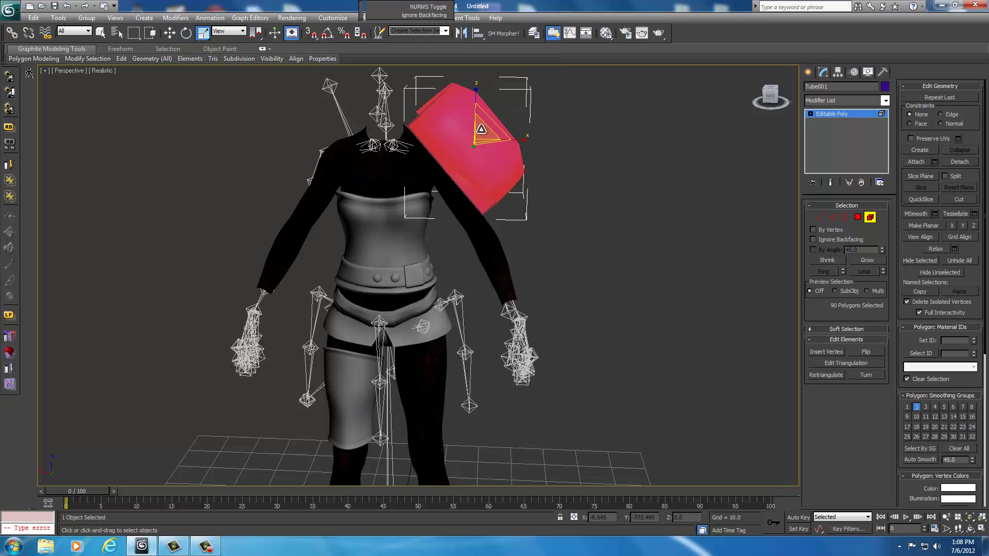
left_click_drag(481, 128, 482, 174)
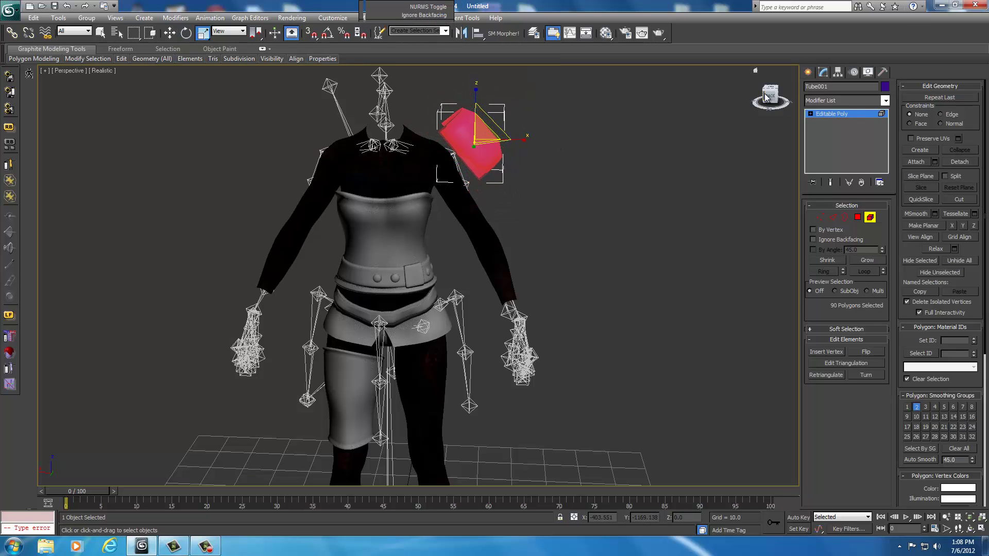
Move the shoulder pad back so it sits on the character's shoulder.
left_click_drag(772, 101, 446, 224)
right_click(462, 236)
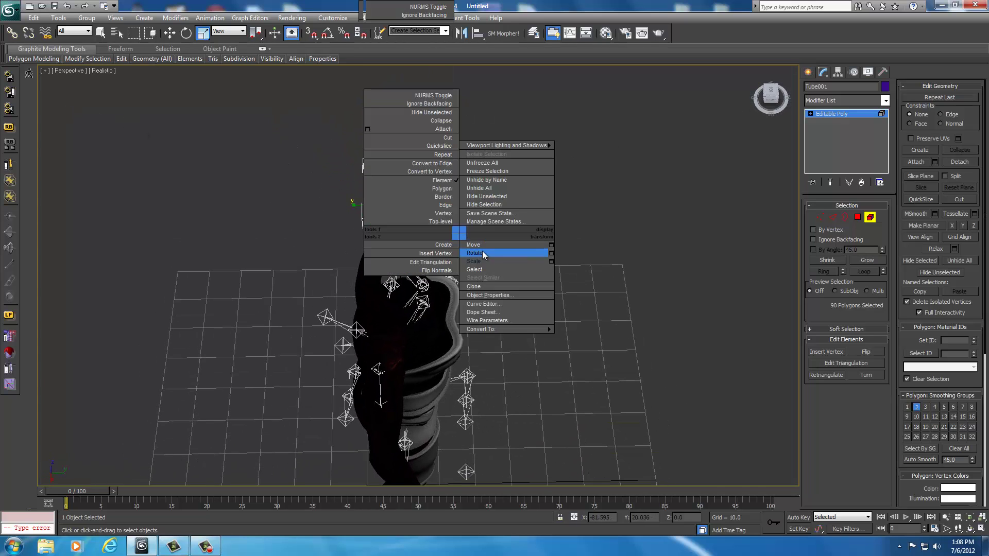
left_click(483, 251)
left_click_drag(436, 206, 384, 263)
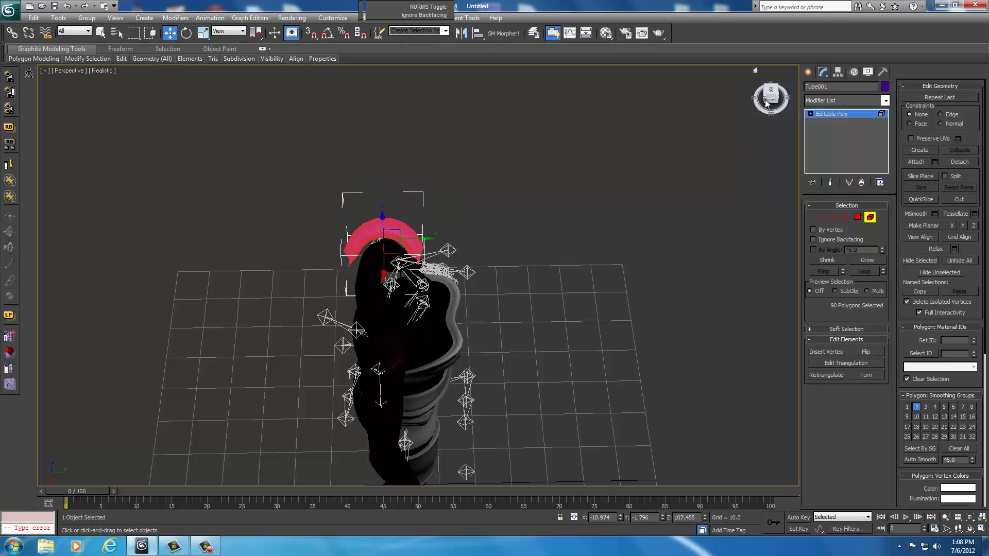
left_click_drag(766, 103, 630, 72)
Inspect the character from the side and back, then delete the shoulder pad element.
left_click(636, 284)
middle_click_drag(636, 284, 685, 266)
left_click_drag(772, 98, 509, 99)
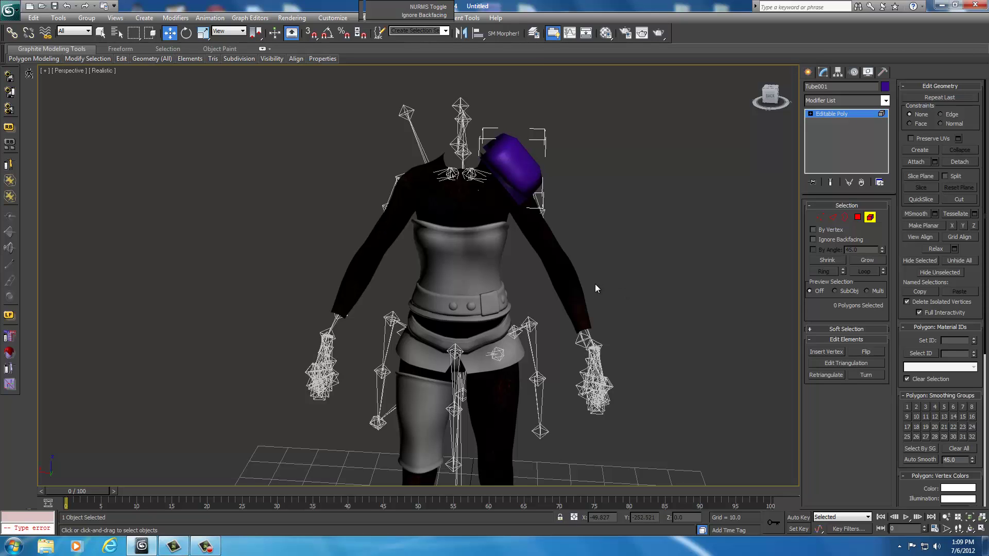
mouse_move(770, 97)
left_mouse_down()
mouse_move(42, 94)
mouse_move(793, 96)
mouse_move(41, 91)
mouse_move(796, 98)
mouse_move(780, 106)
left_mouse_up()
mouse_move(613, 283)
middle_mouse_down()
mouse_move(622, 161)
mouse_move(617, 271)
middle_mouse_up()
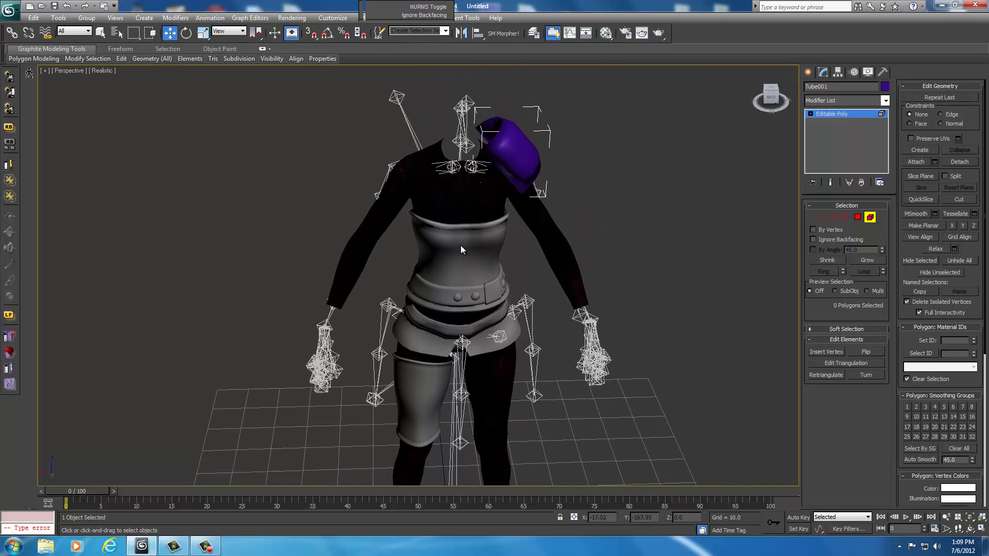
middle_click_drag(532, 307, 495, 216)
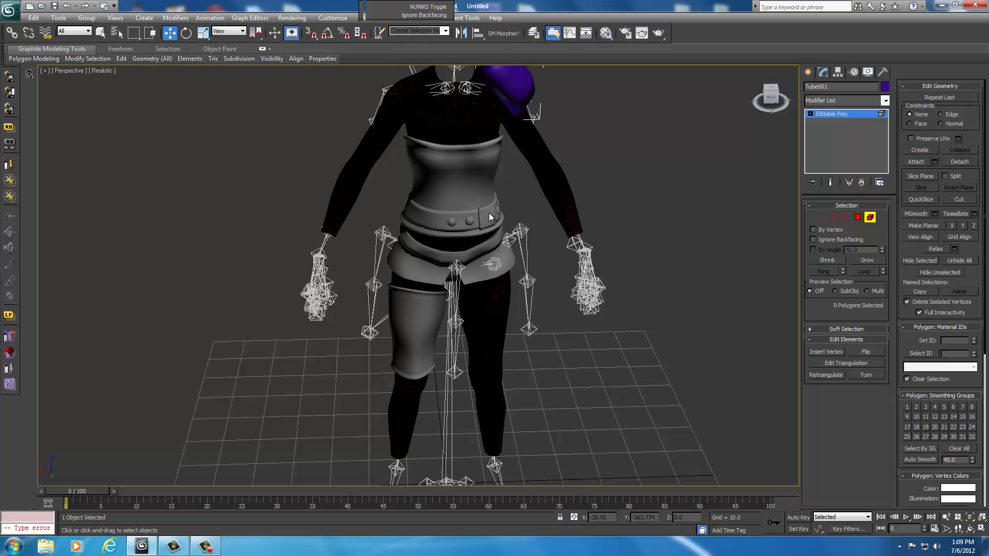
left_click_drag(768, 100, 677, 131)
middle_click_drag(677, 131, 677, 195)
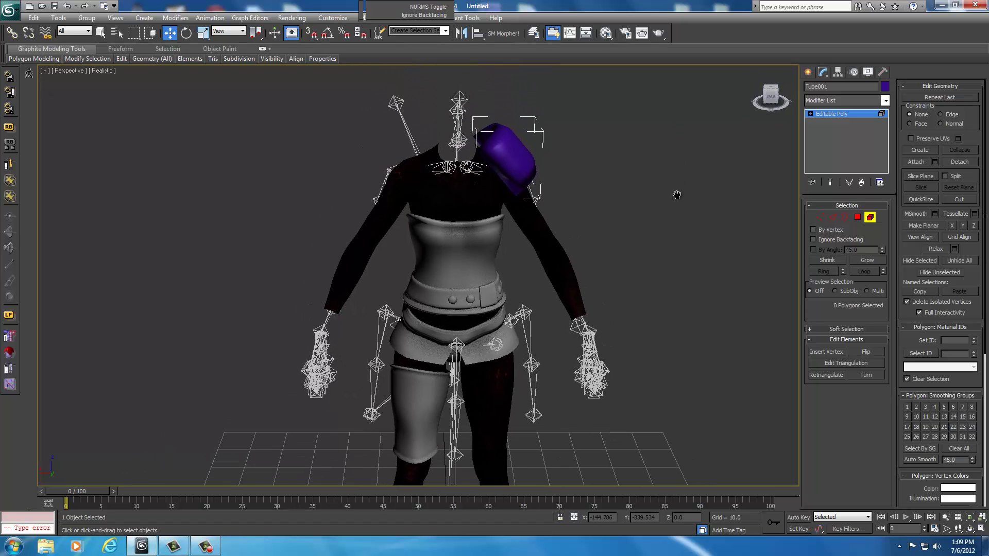
left_click(518, 152)
key("Delete")
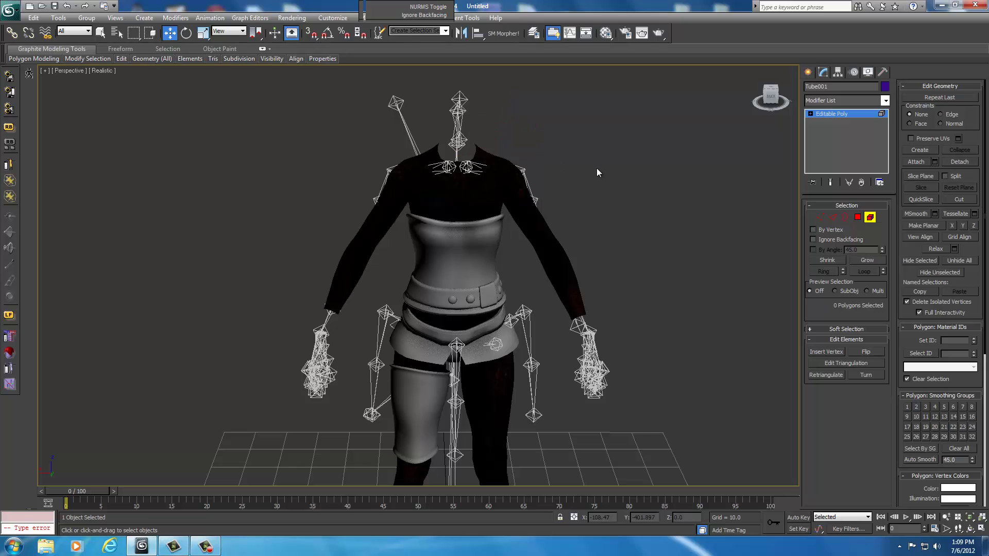
Orbit the Perspective view to a higher angle on the character.
left_click_drag(770, 98, 626, 206)
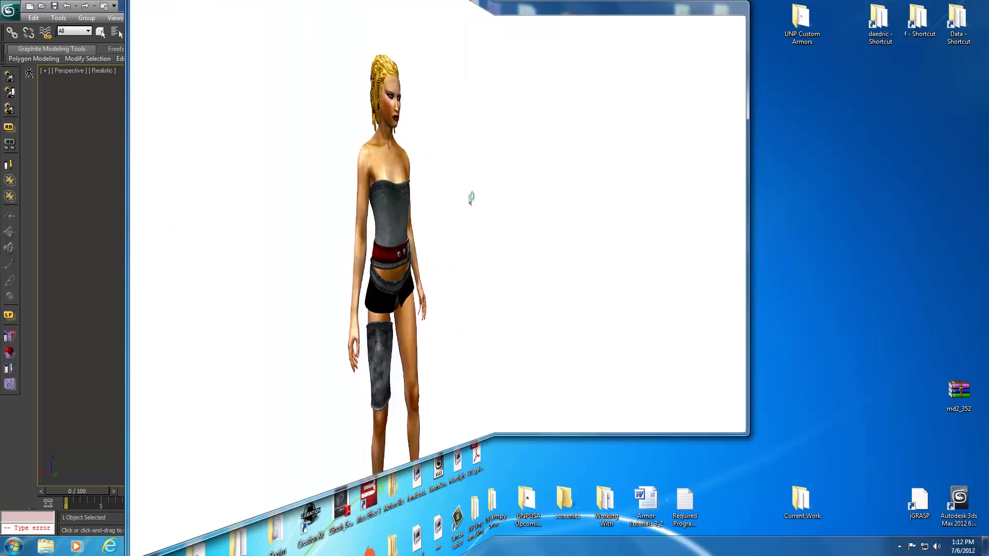